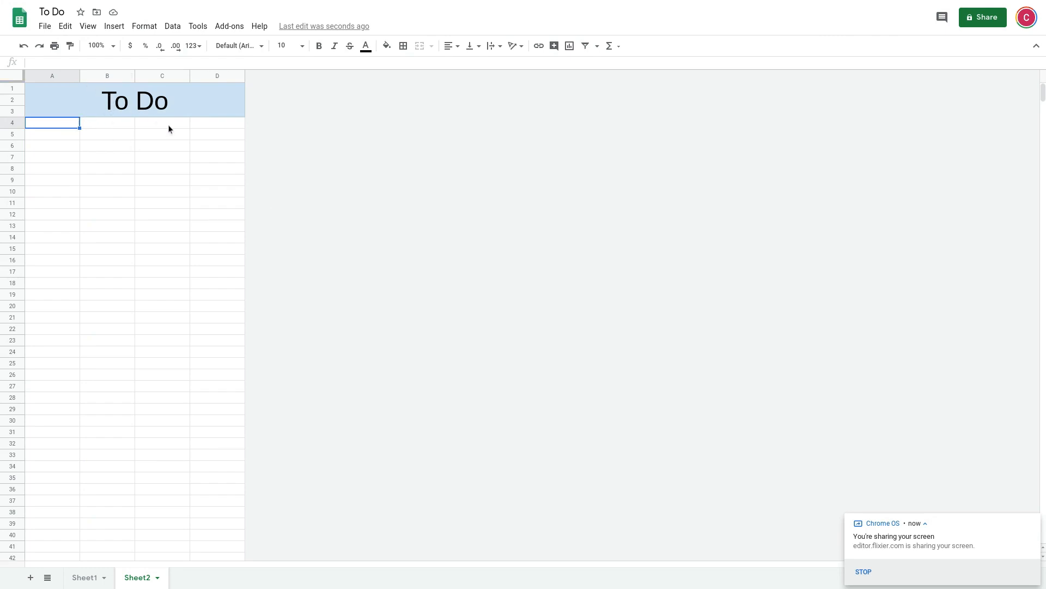
Narrow column A to checkbox width and set up a Checkbox data validation for cell A4 with the custom checked value "Done"
{"action": "left_click_drag", "start_coordinate": [79, 76], "coordinate": [40, 78]}
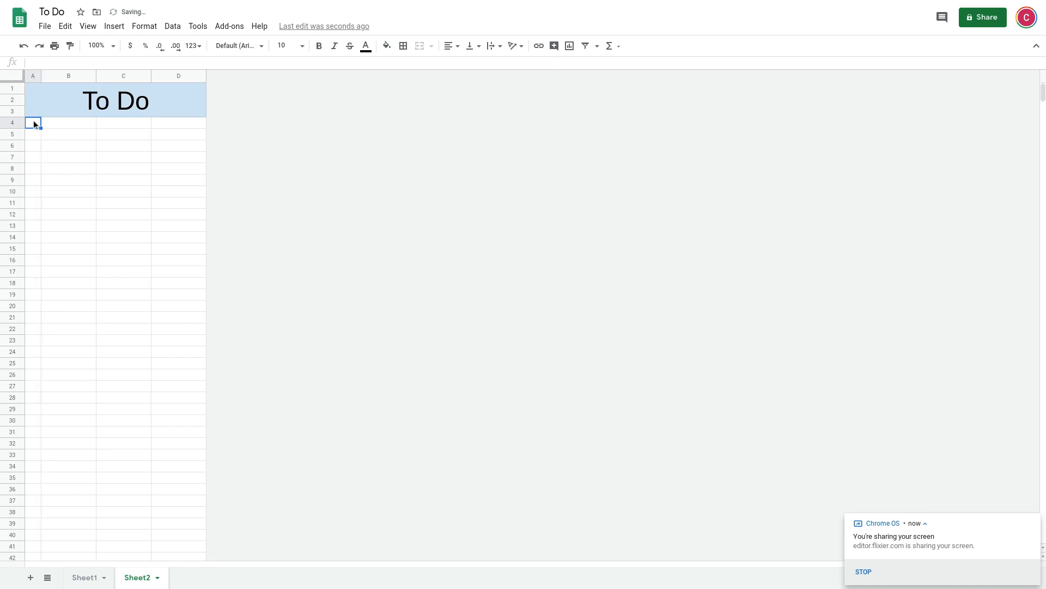
{"action": "left_click", "coordinate": [177, 26]}
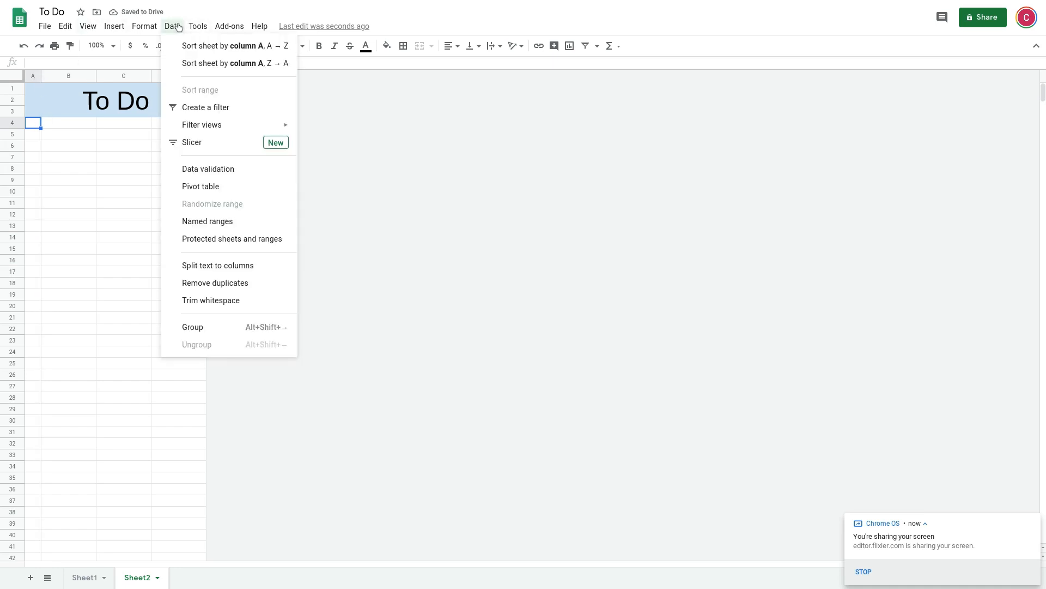
{"action": "left_click", "coordinate": [232, 170]}
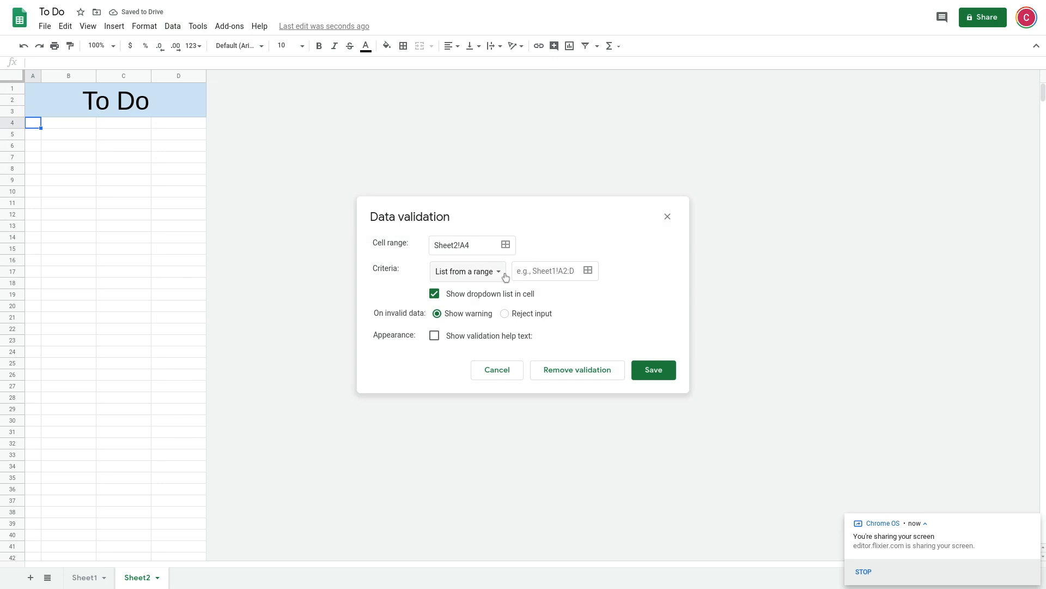
{"action": "left_click", "coordinate": [485, 271]}
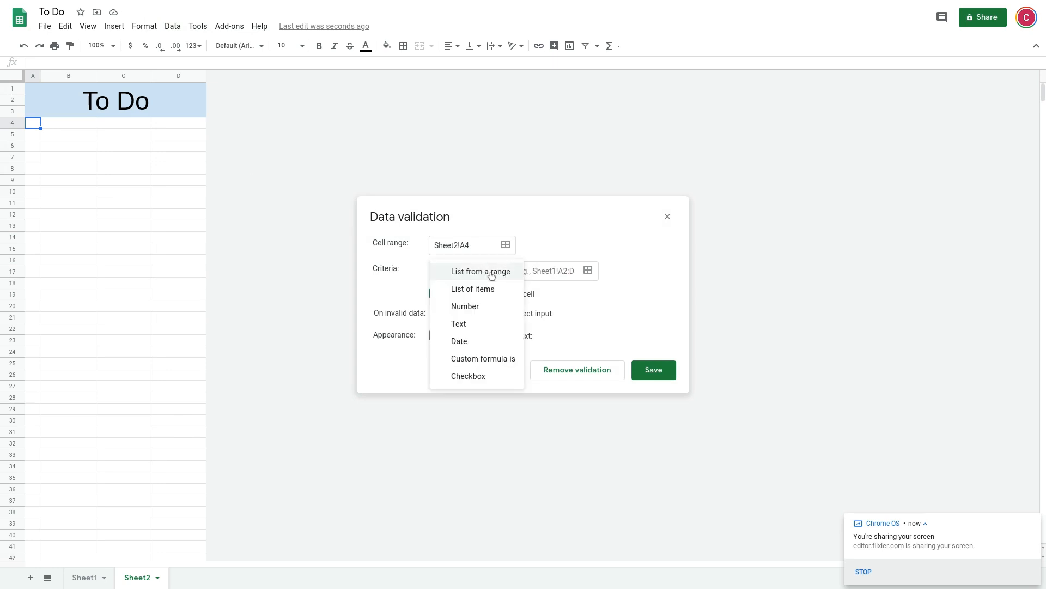
{"action": "left_click", "coordinate": [480, 375]}
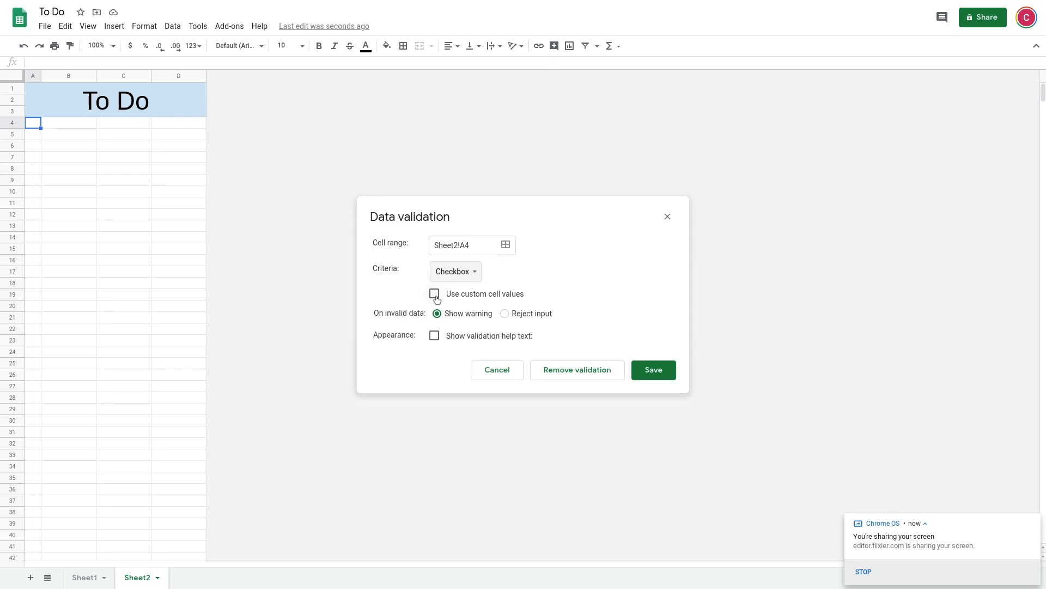
{"action": "left_click", "coordinate": [434, 295]}
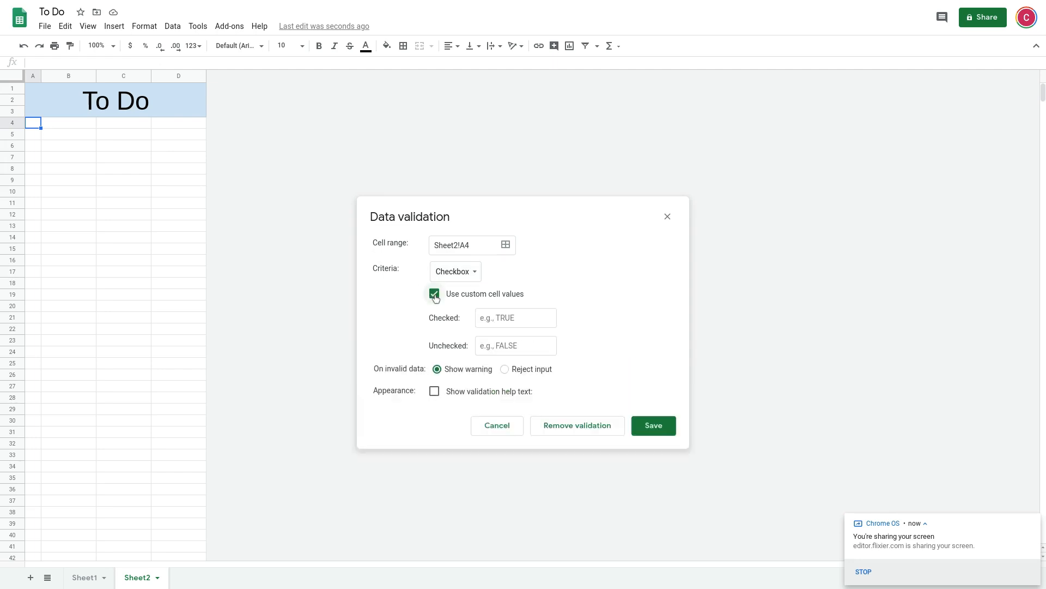
{"action": "left_click", "coordinate": [501, 315]}
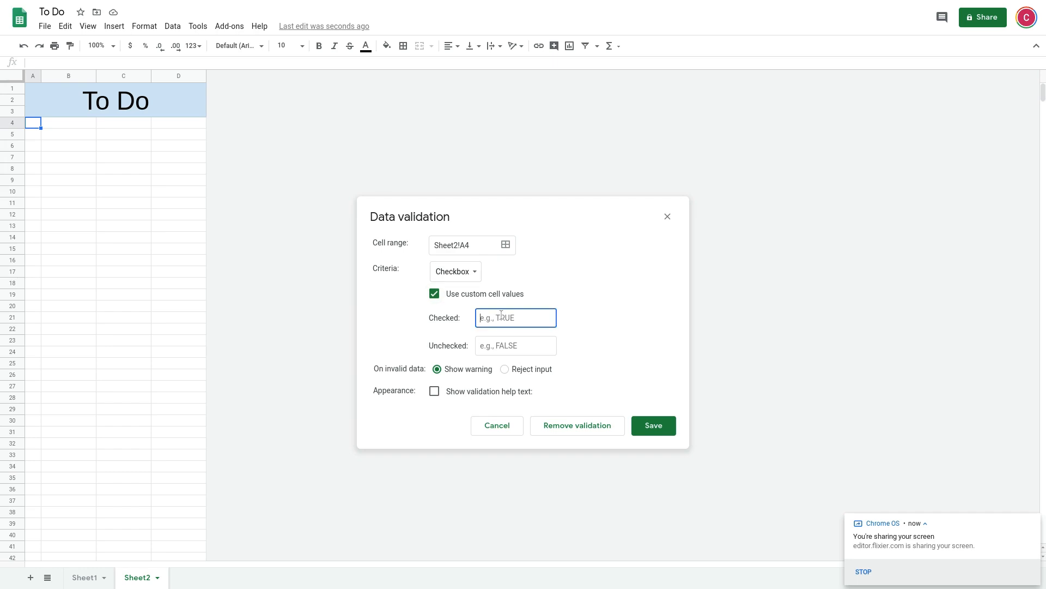
{"action": "type", "text": "Done"}
Extend the checkbox validation range to Sheet2!A4:A, reject invalid input, and save the rule
{"action": "left_click", "coordinate": [483, 245]}
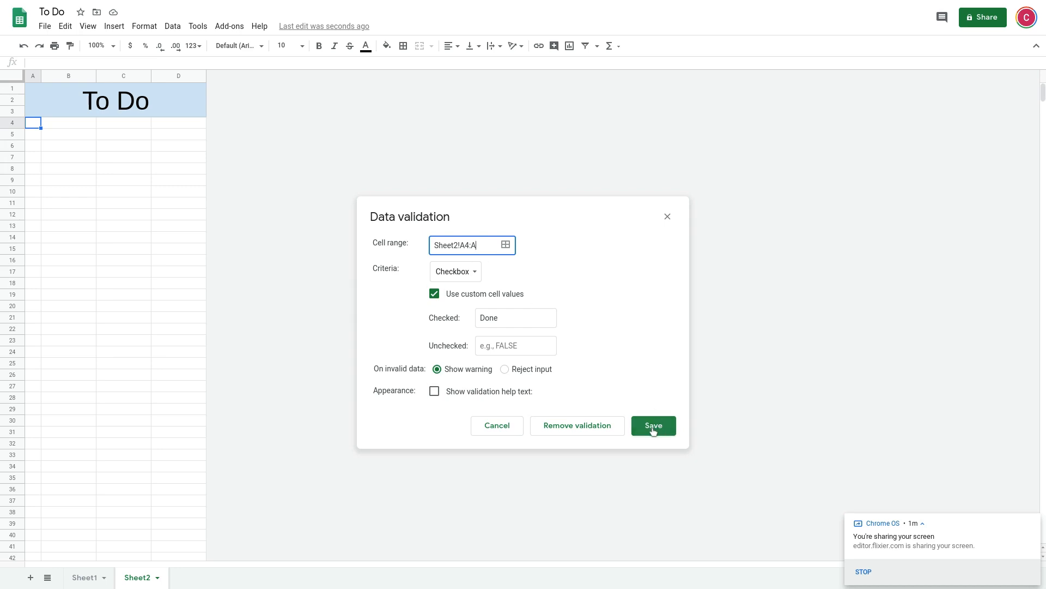
{"action": "left_click", "coordinate": [504, 369]}
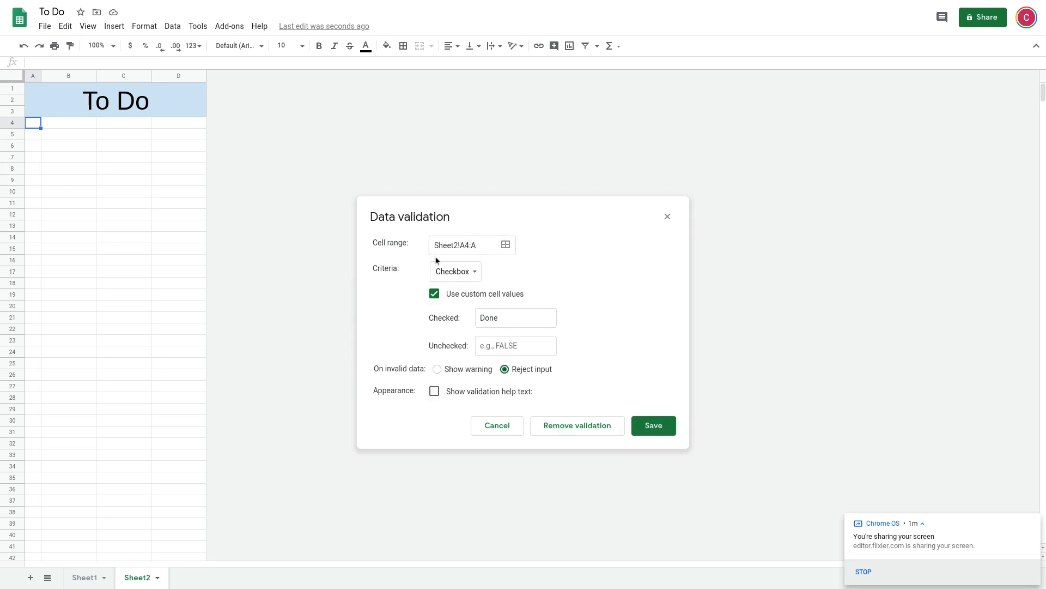
{"action": "left_click", "coordinate": [654, 426]}
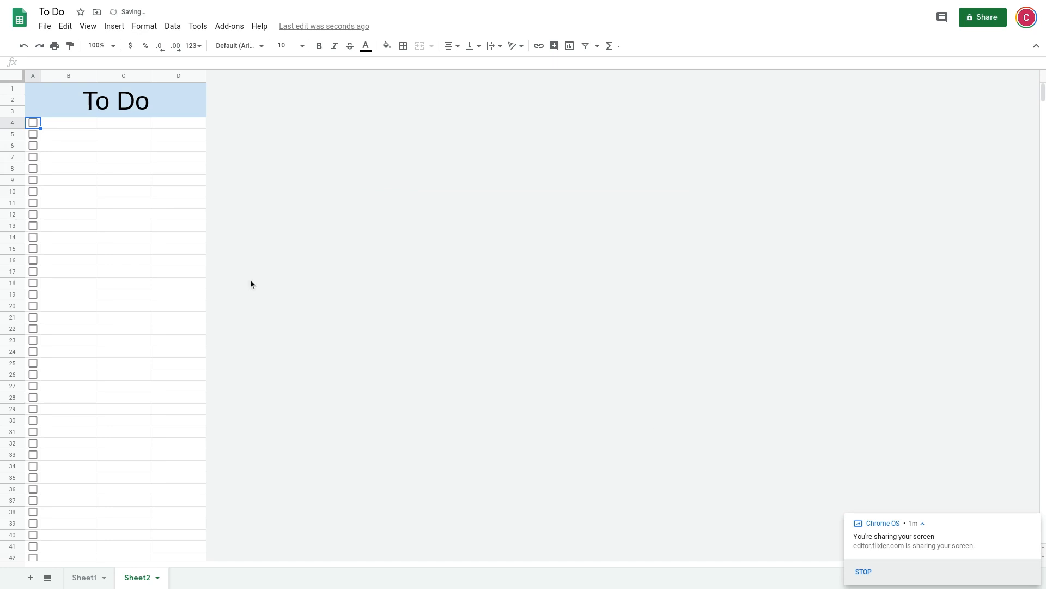
{"action": "scroll", "coordinate": [121, 404], "scroll_direction": "down", "scroll_amount": 8}
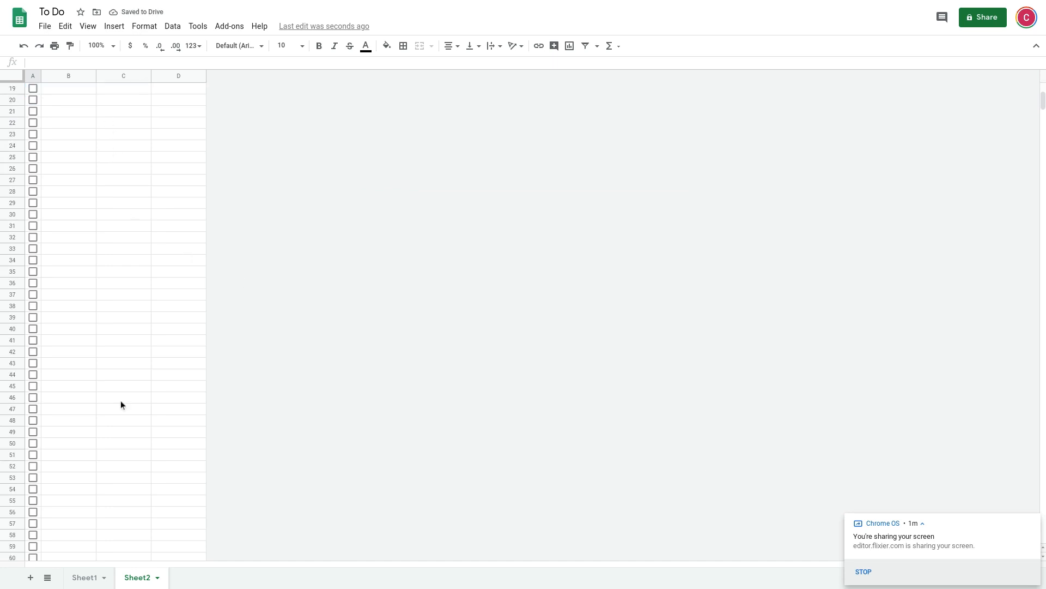
{"action": "scroll", "coordinate": [119, 400], "scroll_direction": "up", "scroll_amount": 8}
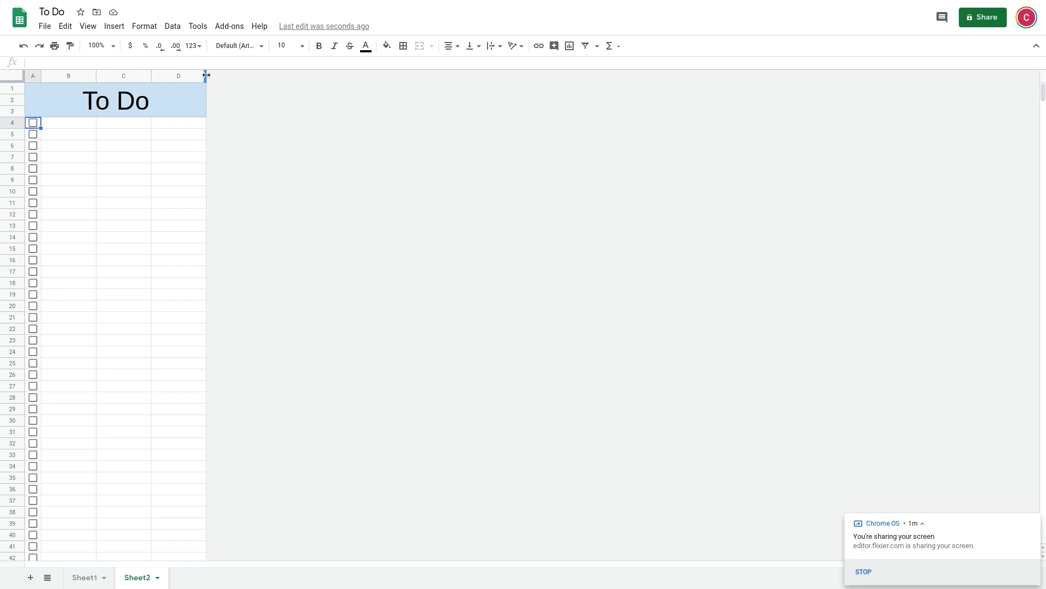
Widen column B and set up a List of items validation for cell D4 with Pending, Work In Progress, Delegated and Done
{"action": "left_click", "coordinate": [176, 124]}
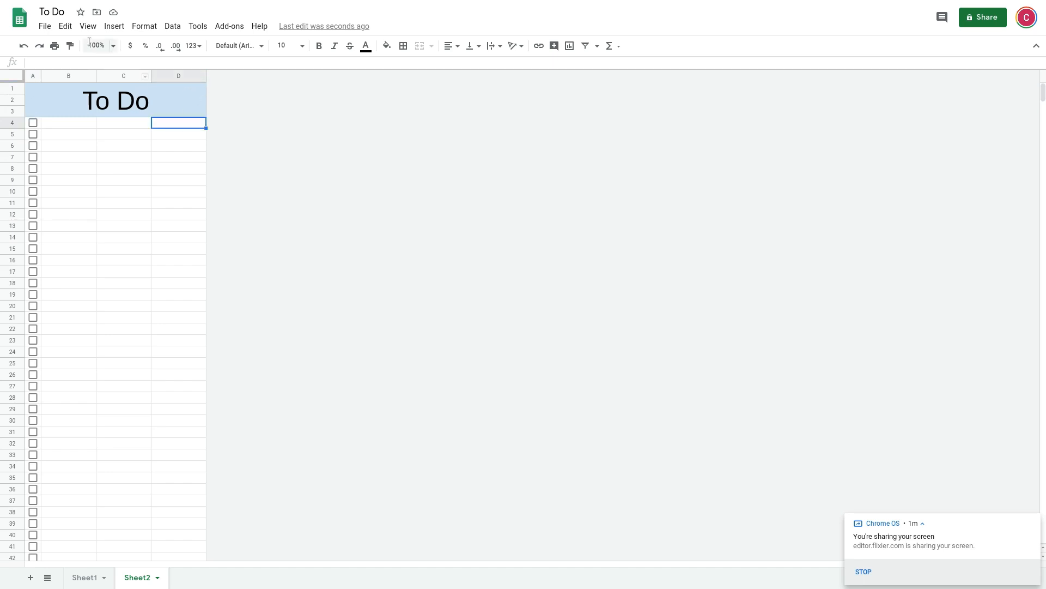
{"action": "left_click_drag", "start_coordinate": [96, 76], "coordinate": [194, 76]}
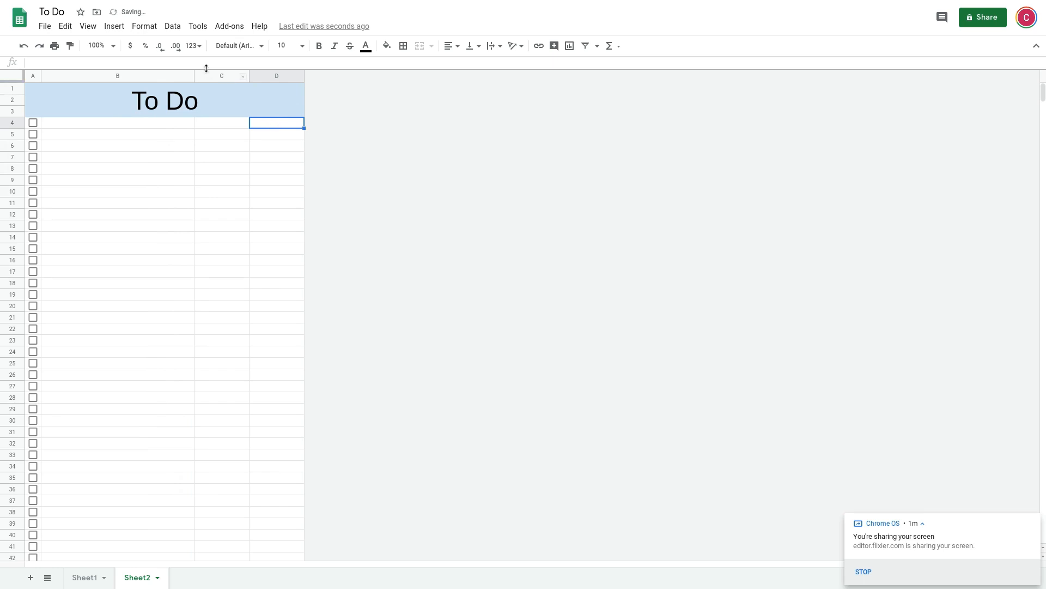
{"action": "left_click", "coordinate": [172, 26]}
{"action": "left_click", "coordinate": [212, 168]}
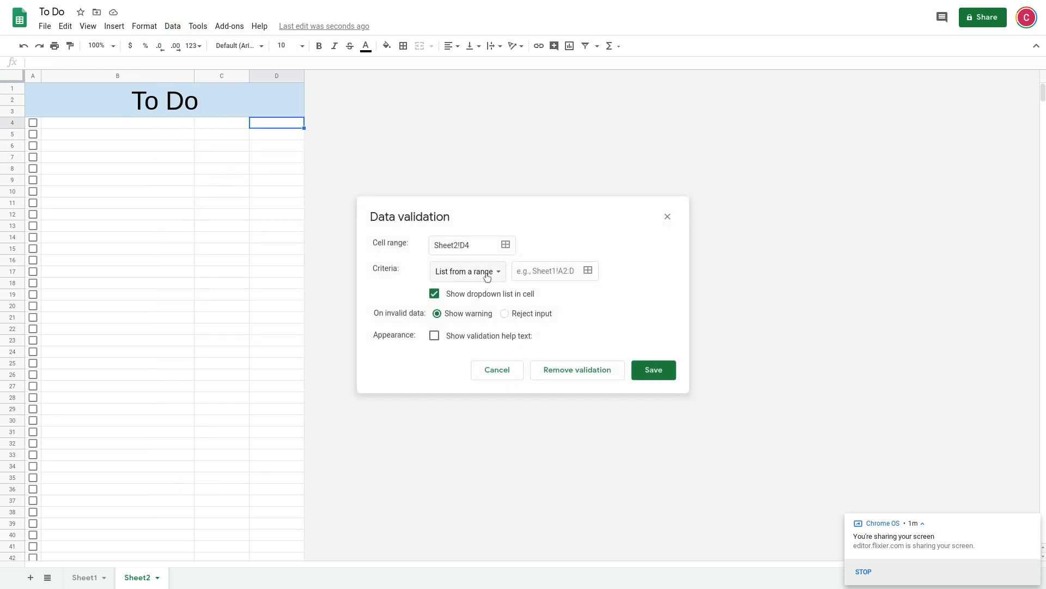
{"action": "left_click", "coordinate": [486, 275]}
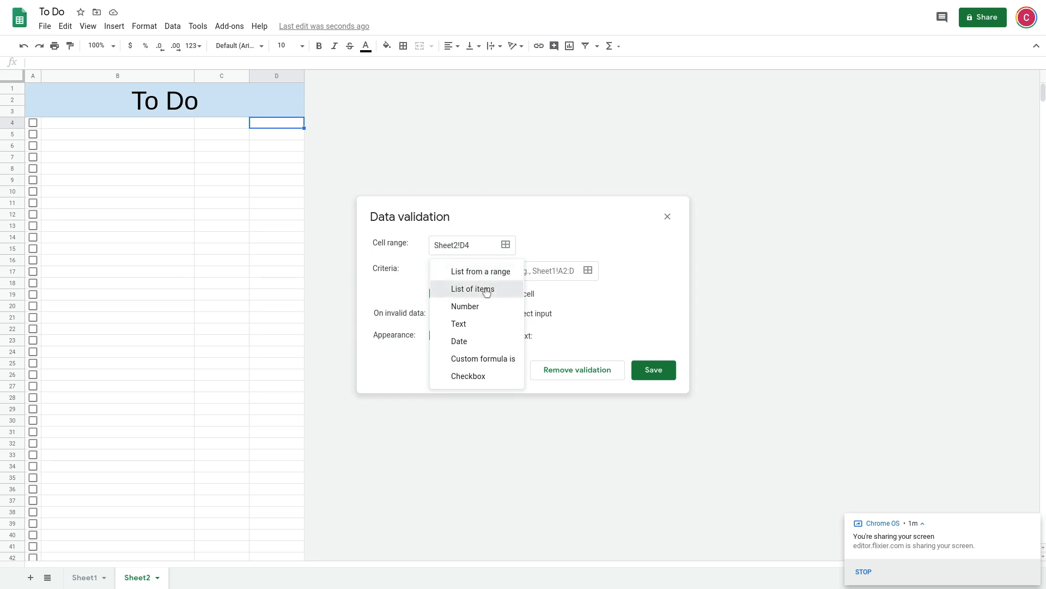
{"action": "left_click", "coordinate": [486, 293]}
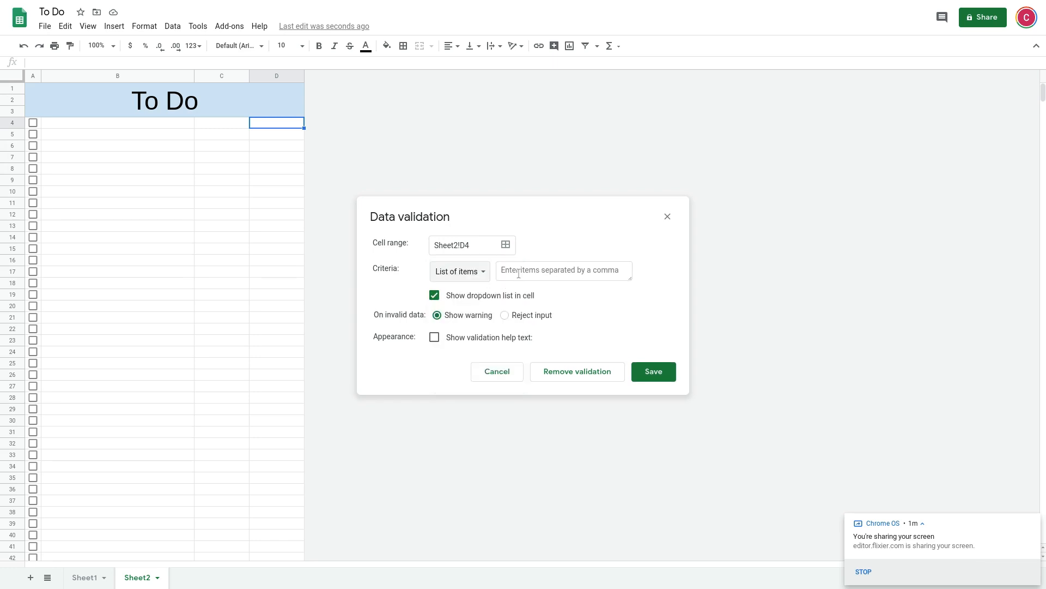
{"action": "left_click", "coordinate": [524, 272]}
{"action": "type", "text": "Pending,"}
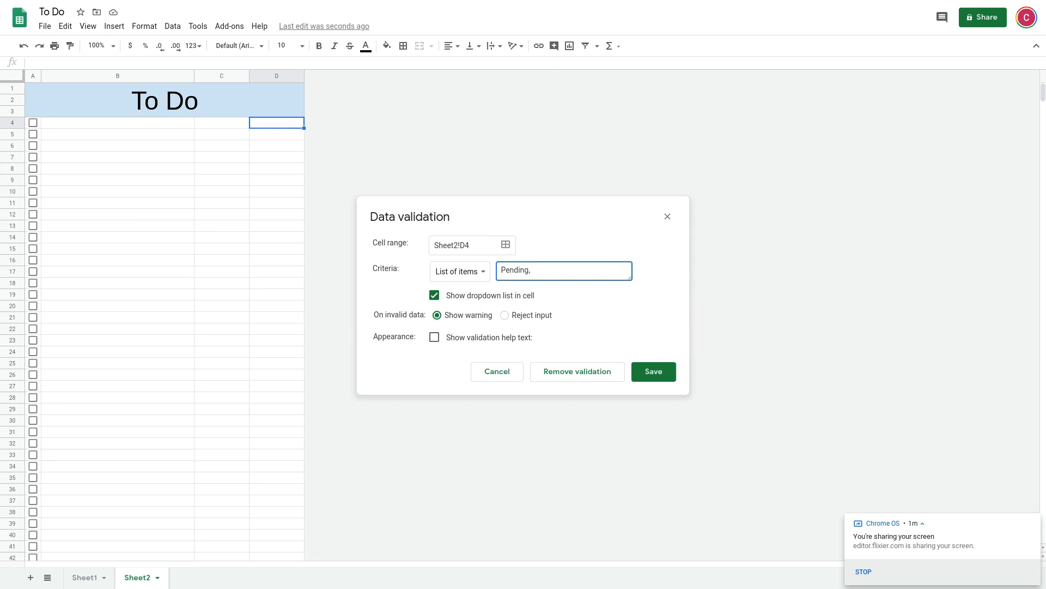
{"action": "type", "text": "Work In Progress,Delegated,Done"}
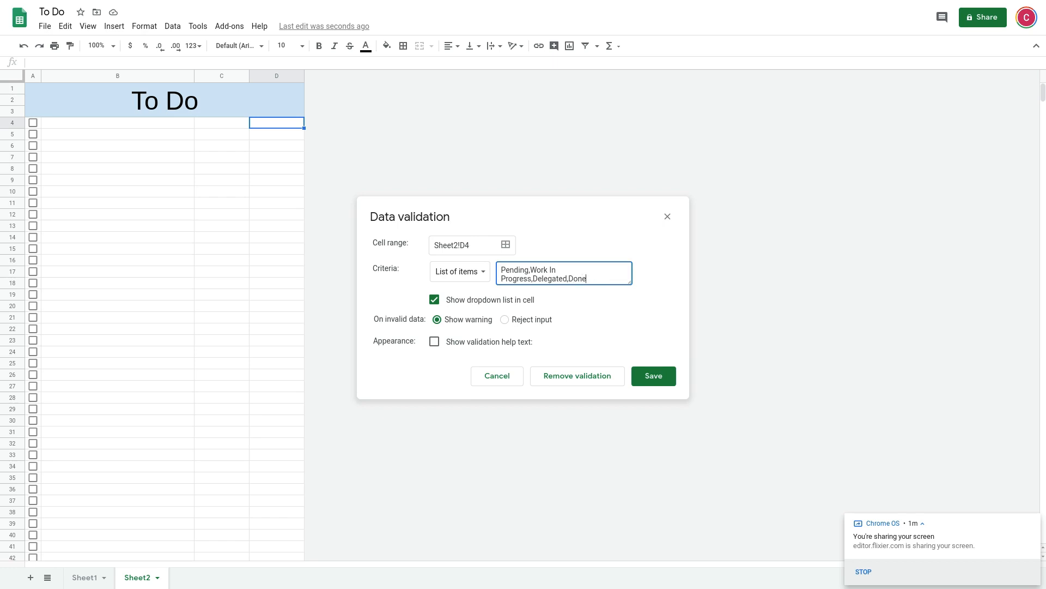
Make the status list validation reject invalid input, extend its range to Sheet2!D4:D, and save it
{"action": "left_click", "coordinate": [526, 322]}
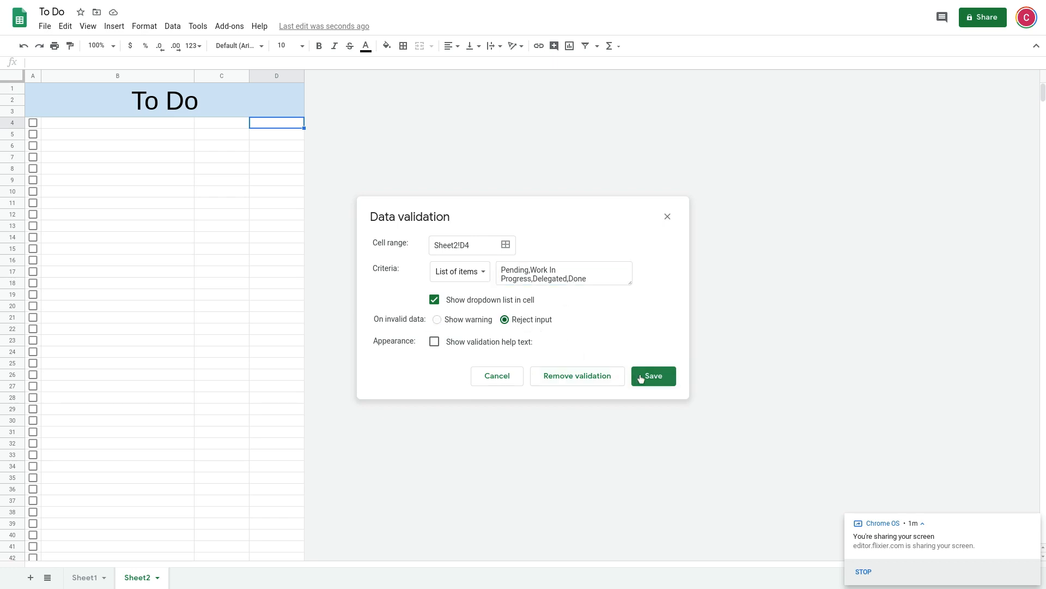
{"action": "left_click", "coordinate": [481, 242]}
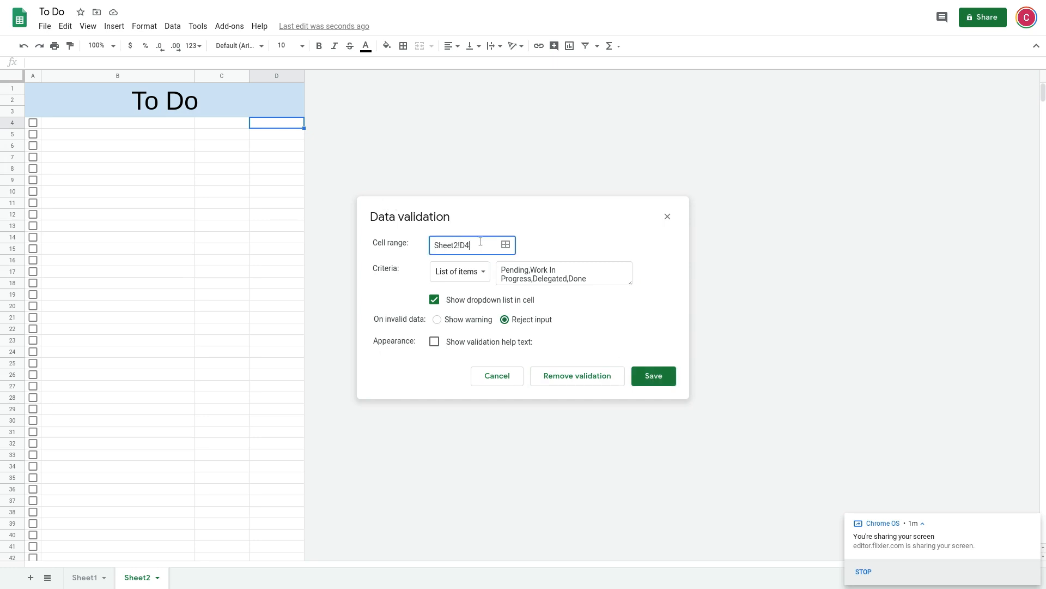
{"action": "type", "text": ":D"}
{"action": "left_click", "coordinate": [667, 380]}
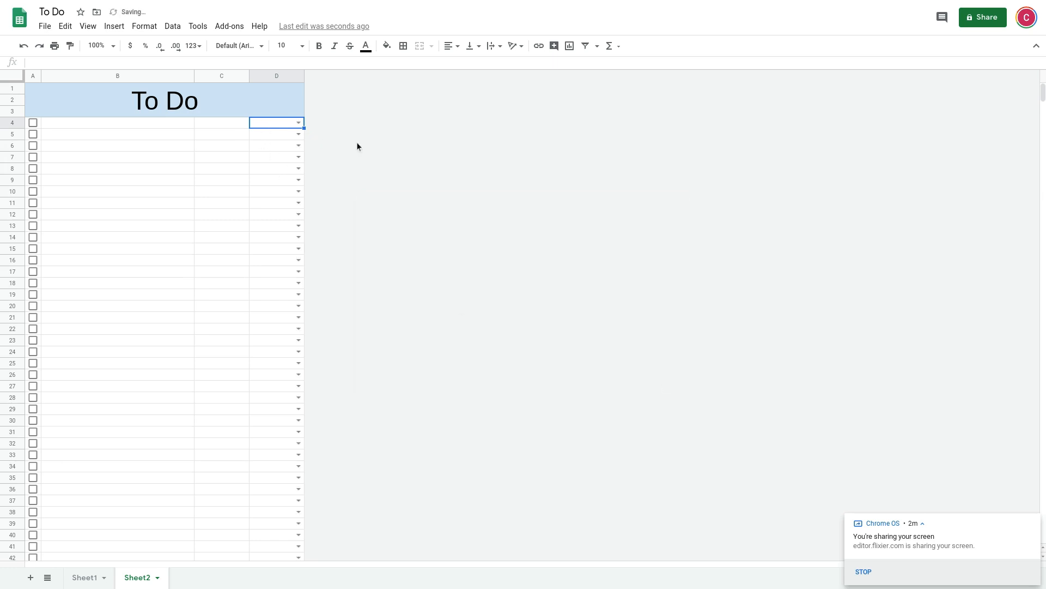
Try to enter "eee" in cell D4 to test the status validation
{"action": "type", "text": "eee"}
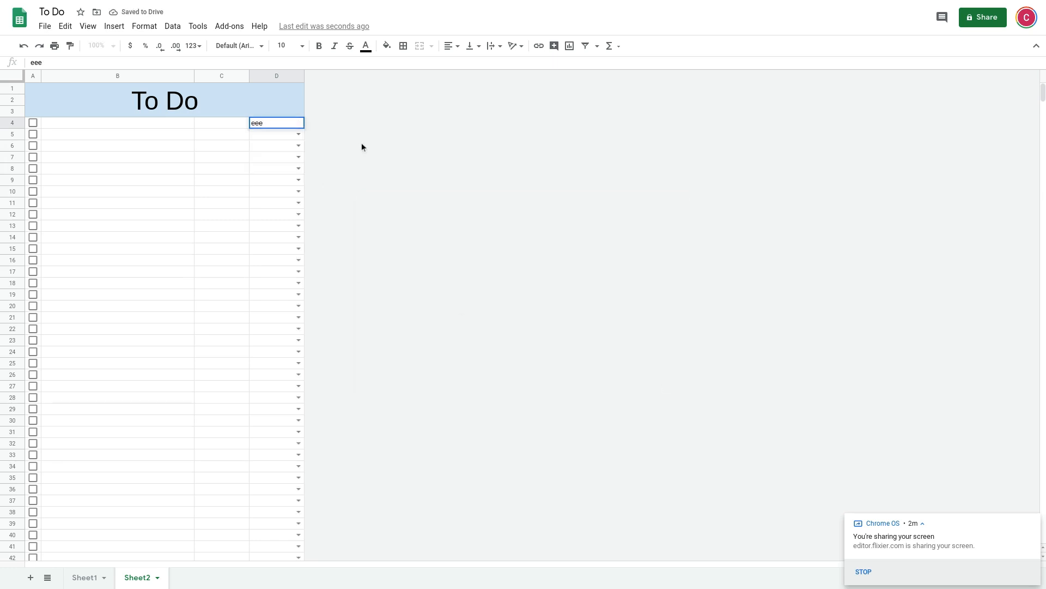
{"action": "key", "text": "Return"}
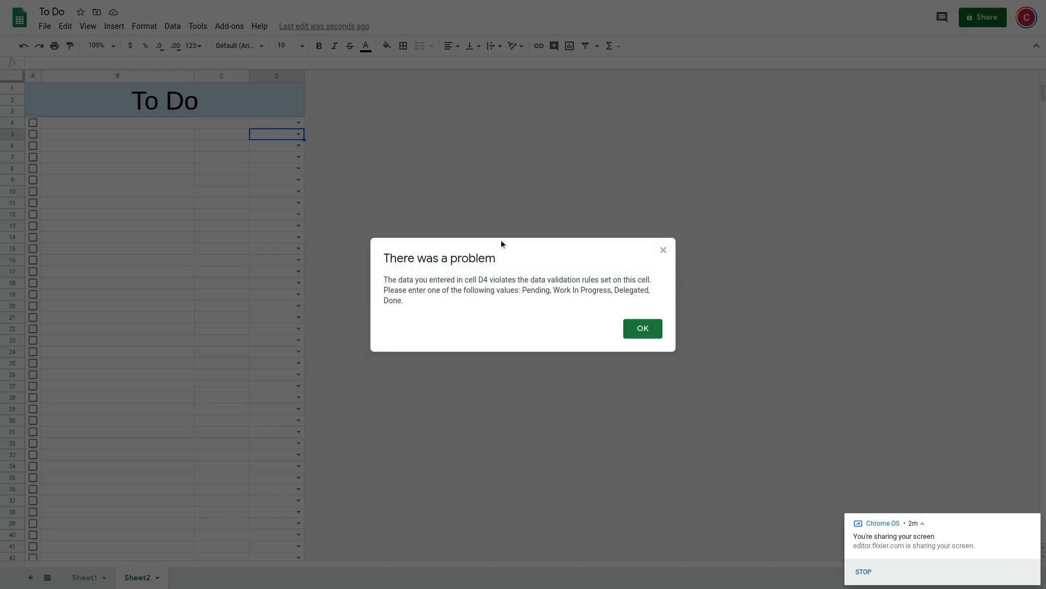
{"action": "left_click", "coordinate": [643, 330]}
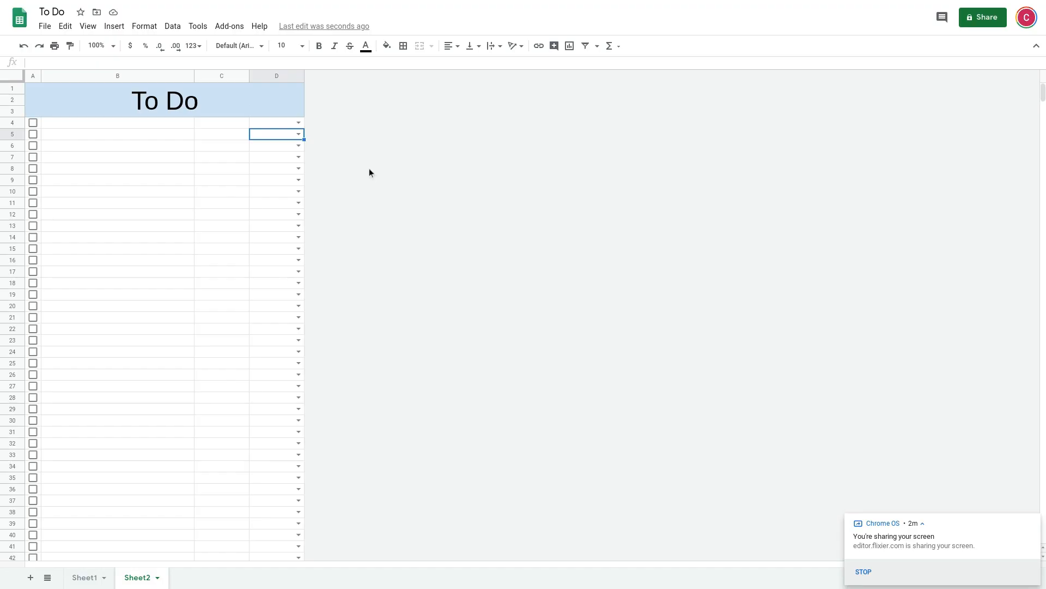
Choose Work In Progress as the status in D4 and fit column D's width to its contents
{"action": "left_click", "coordinate": [298, 123]}
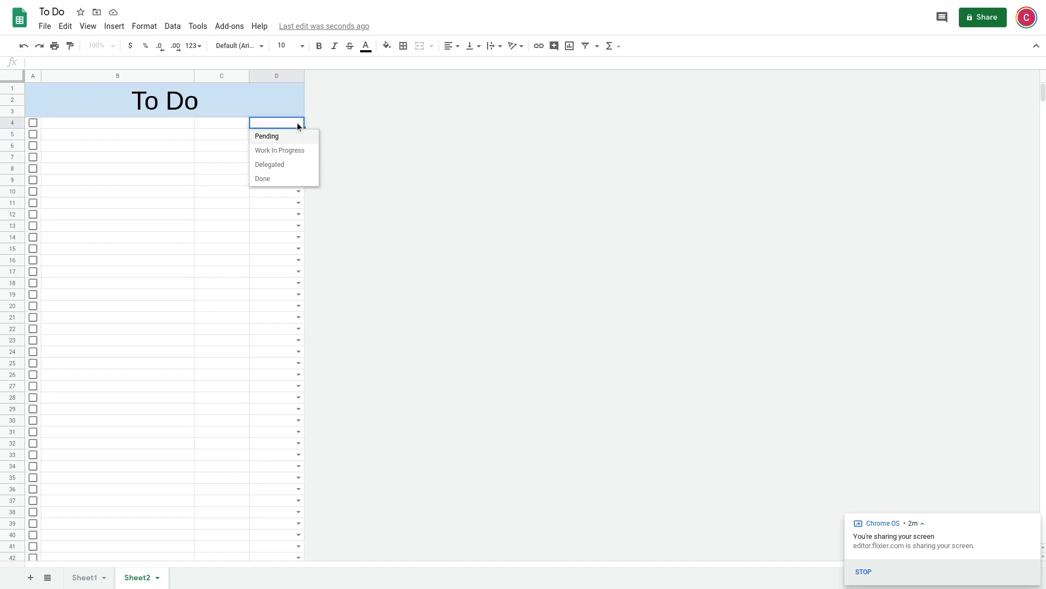
{"action": "left_click", "coordinate": [290, 151]}
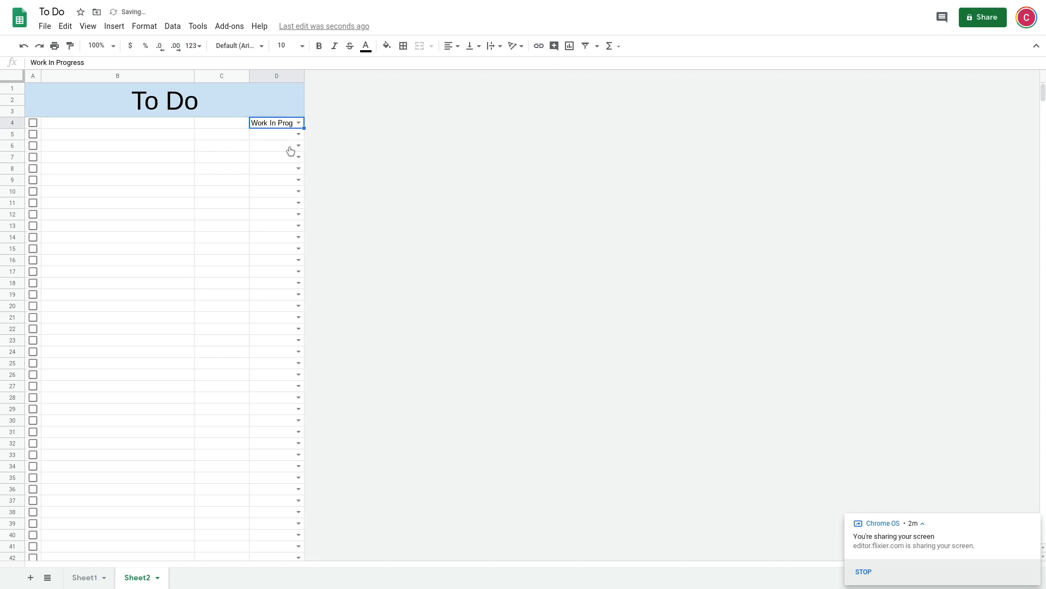
{"action": "double_click", "coordinate": [304, 78]}
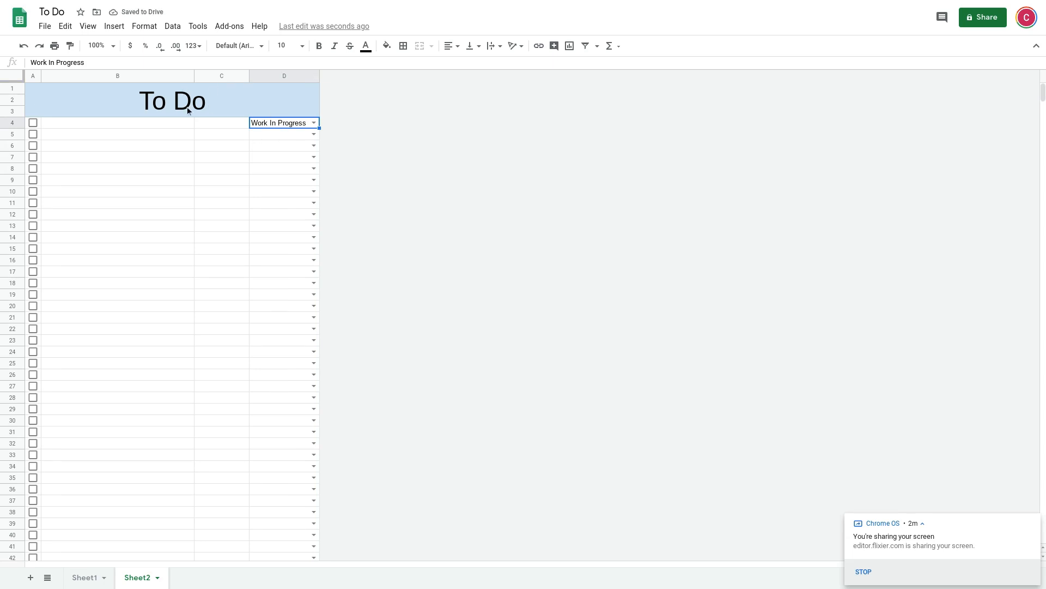
Add a data validation to Sheet2!C4:C that accepts only valid dates and rejects other input
{"action": "left_click", "coordinate": [217, 124]}
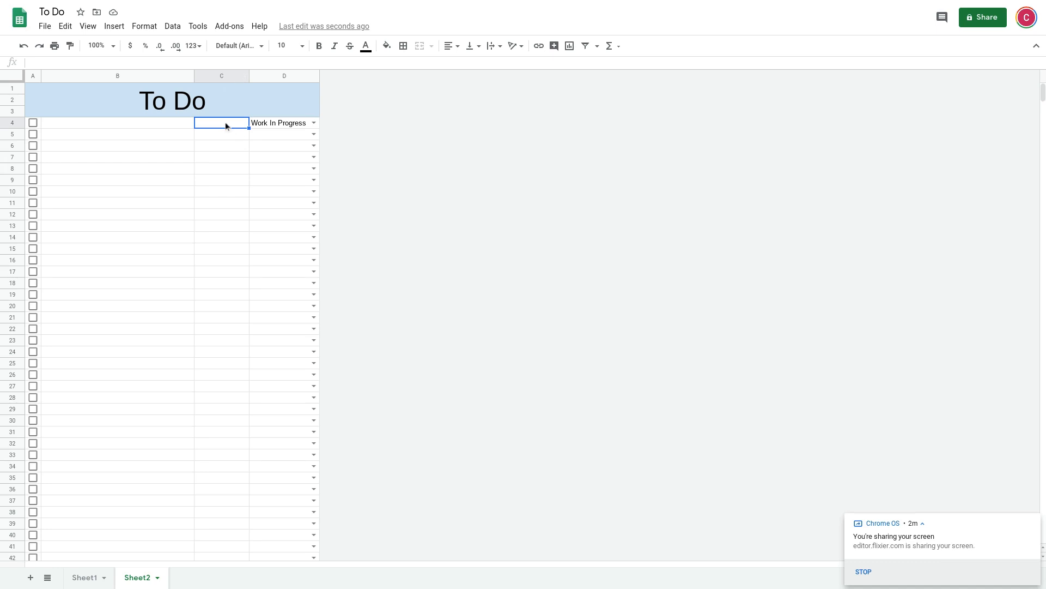
{"action": "left_click", "coordinate": [173, 26]}
{"action": "left_click", "coordinate": [245, 176]}
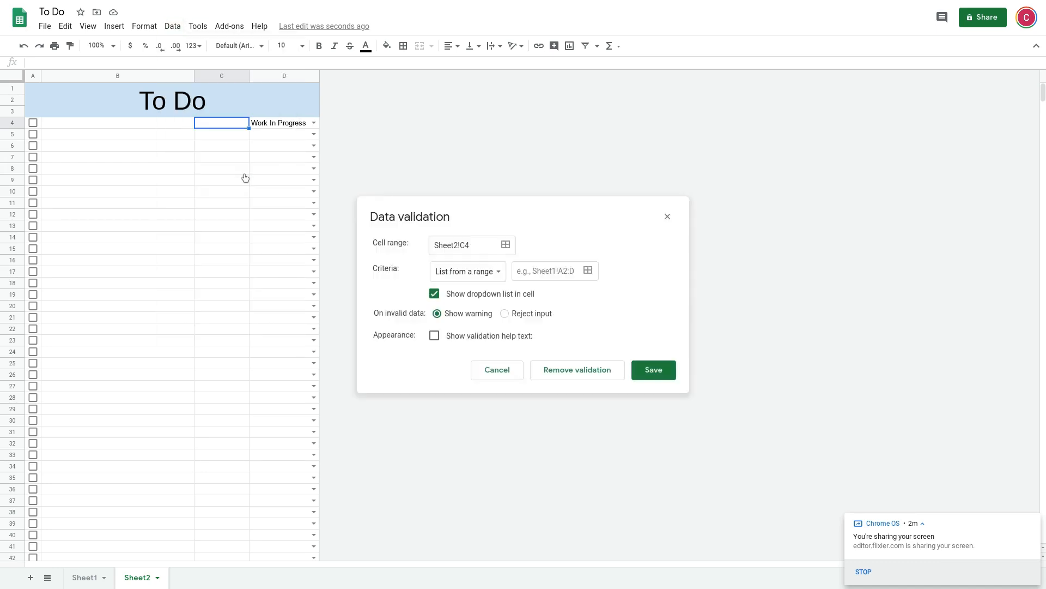
{"action": "left_click", "coordinate": [488, 250]}
{"action": "type", "text": ":C"}
{"action": "left_click", "coordinate": [474, 272]}
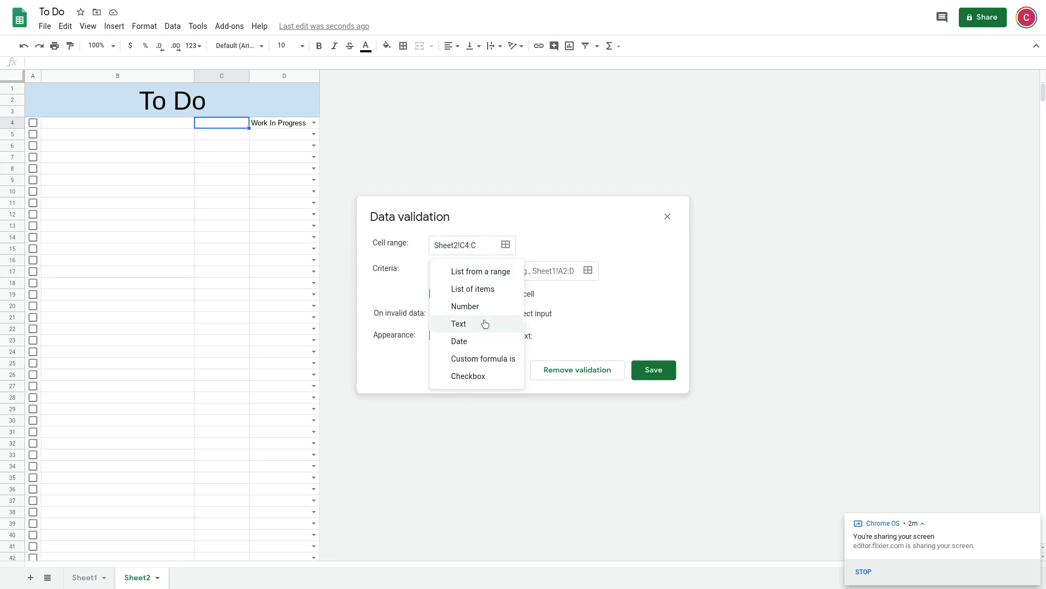
{"action": "left_click", "coordinate": [479, 340]}
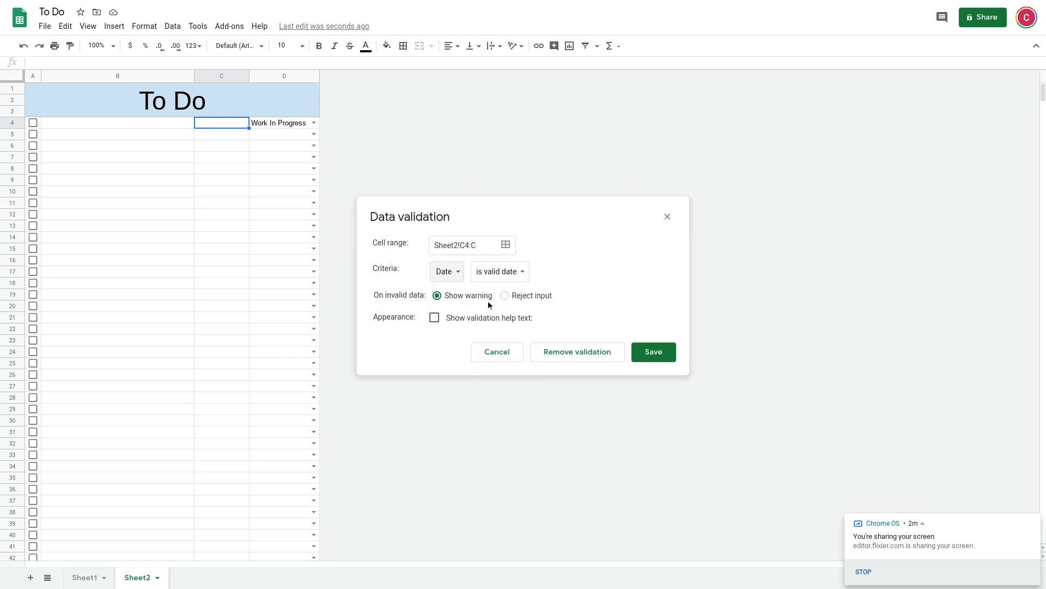
{"action": "left_click", "coordinate": [509, 296]}
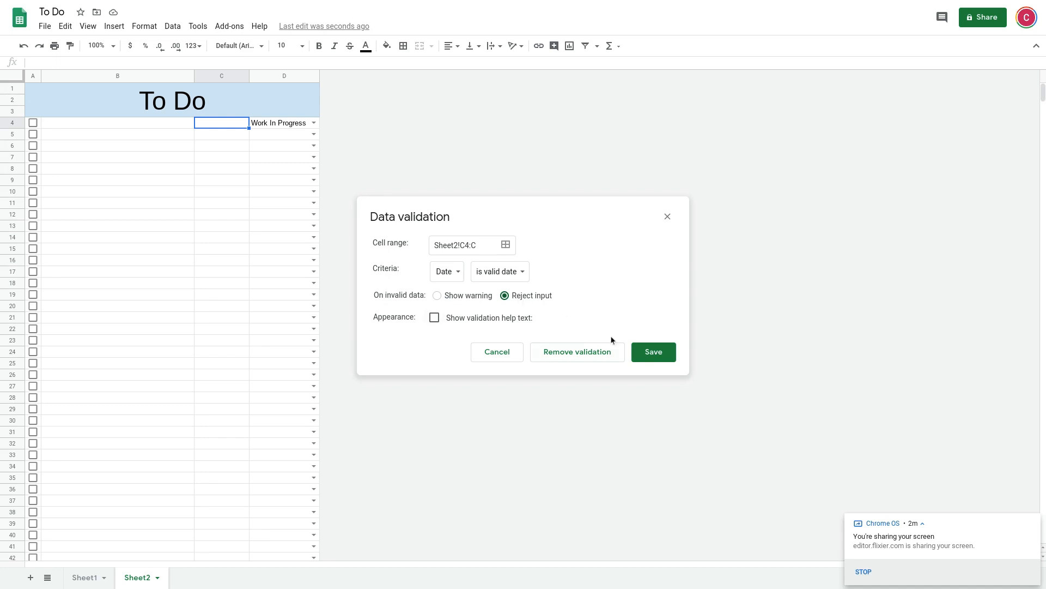
{"action": "left_click", "coordinate": [656, 352]}
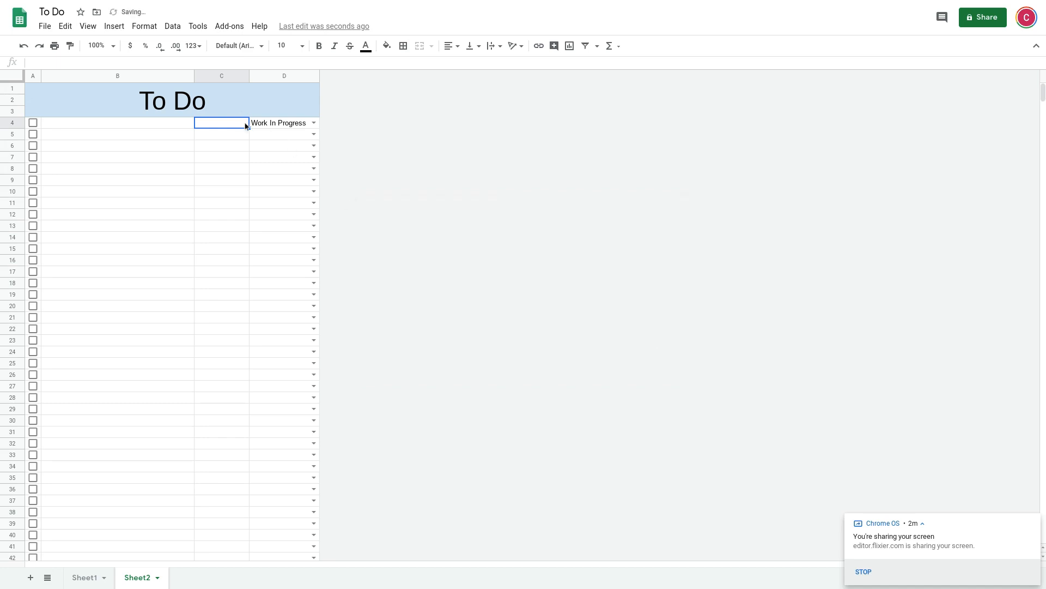
Pick August 1, 2020 from the calendar as the date in cell C4
{"action": "double_click", "coordinate": [217, 125]}
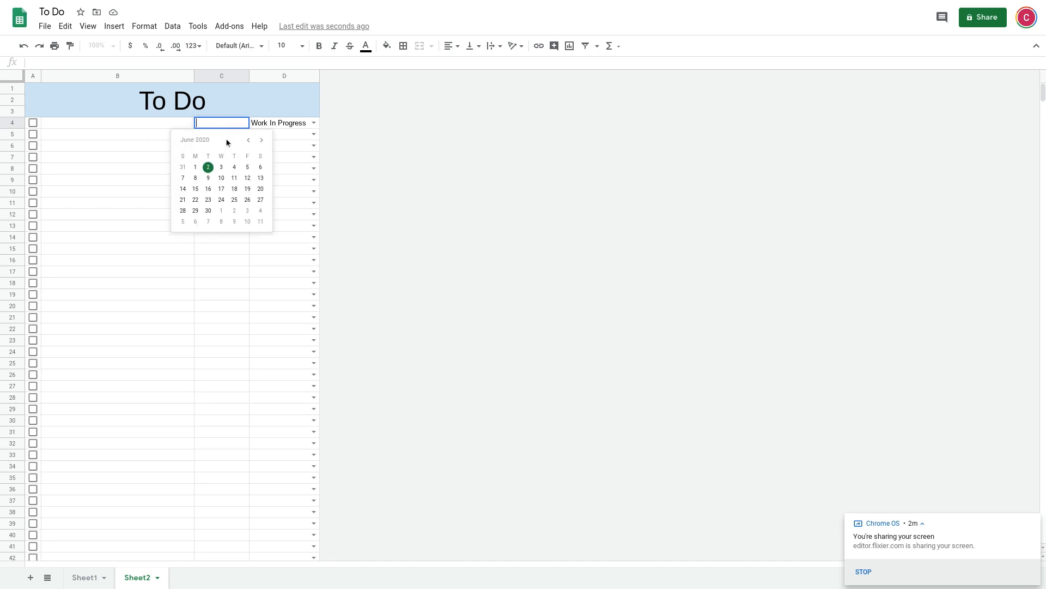
{"action": "left_click", "coordinate": [261, 141]}
{"action": "left_click", "coordinate": [262, 141]}
{"action": "left_click", "coordinate": [261, 168]}
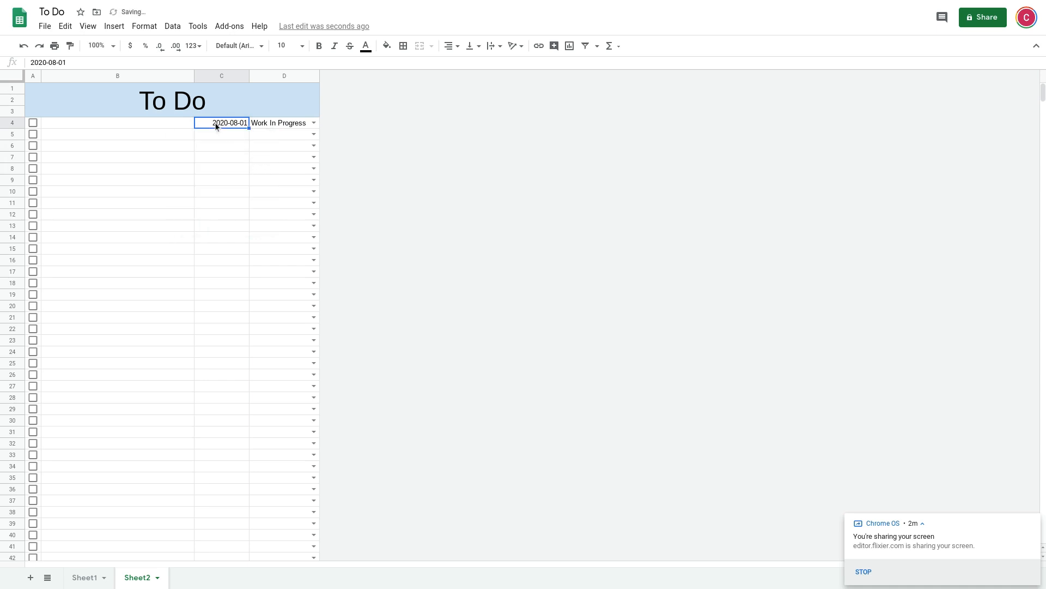
Apply the custom day-month date format (5-Aug) to C4 and fit column C's width to its contents
{"action": "left_click", "coordinate": [144, 26]}
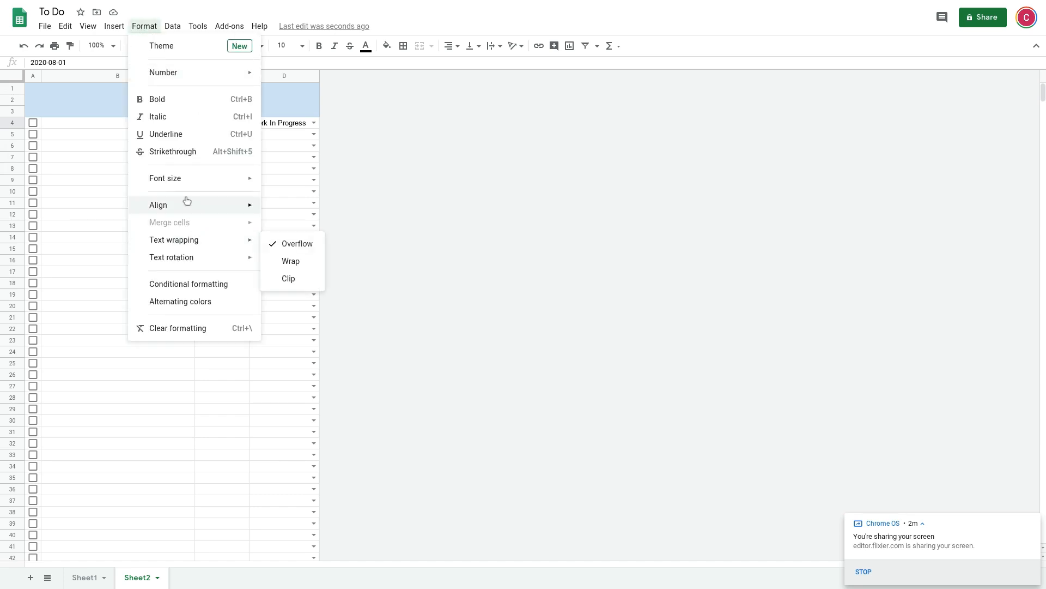
{"action": "mouse_move", "coordinate": [212, 72]}
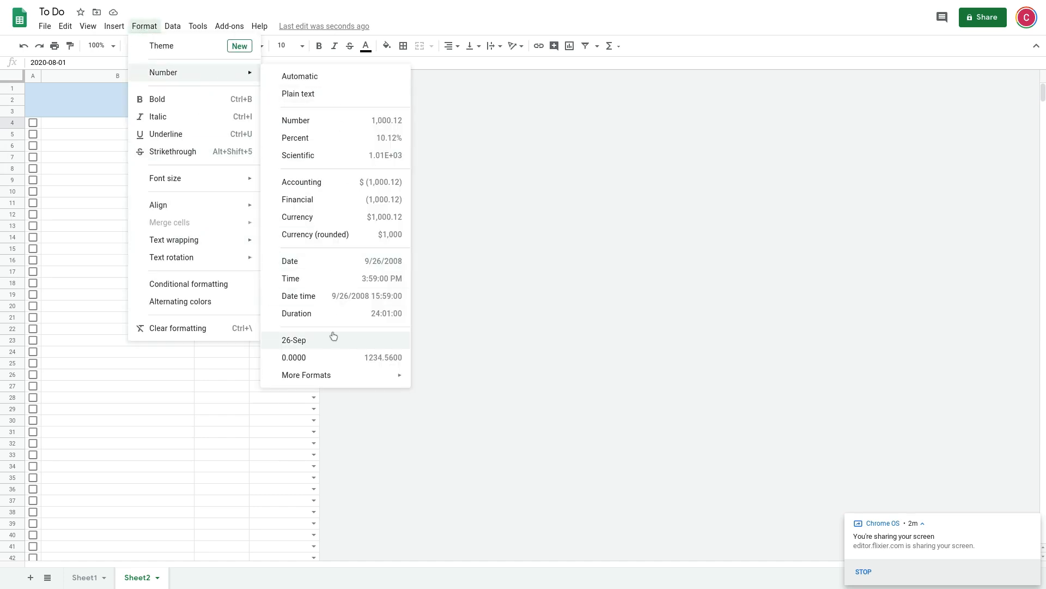
{"action": "mouse_move", "coordinate": [349, 379]}
{"action": "left_click", "coordinate": [445, 396]}
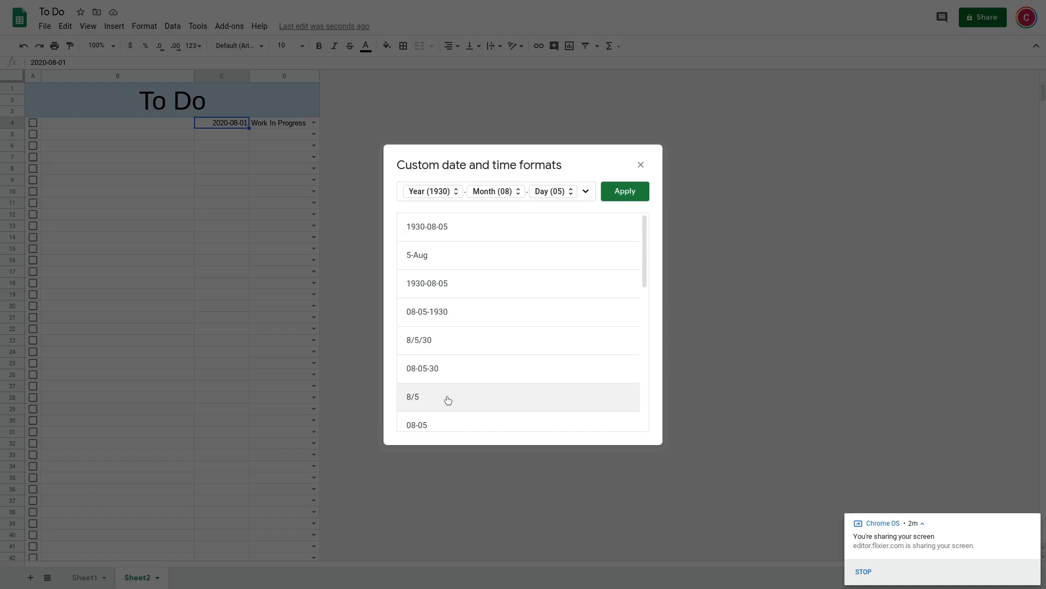
{"action": "left_click", "coordinate": [451, 266]}
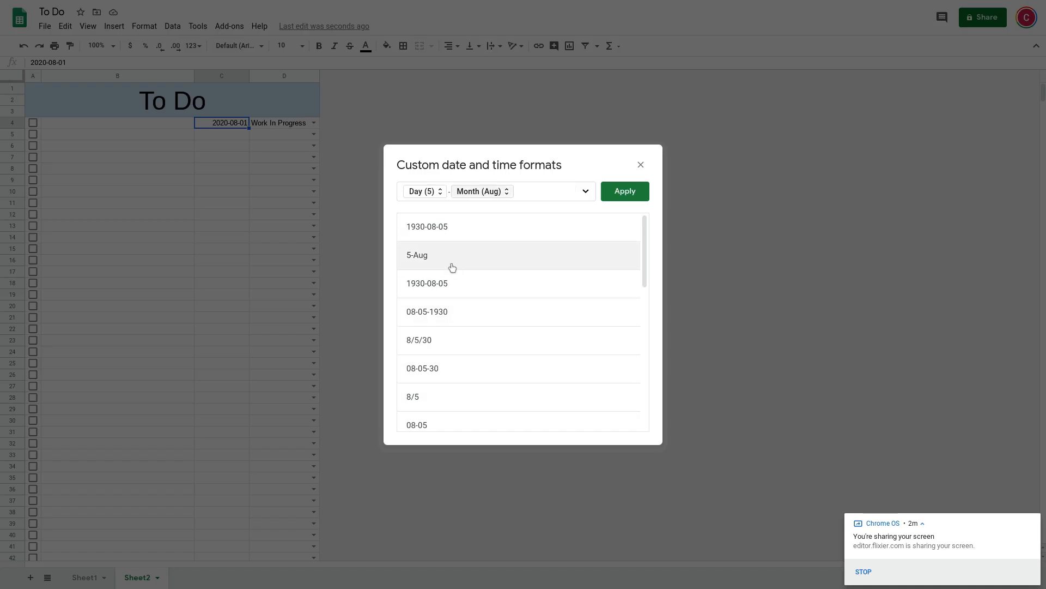
{"action": "left_click", "coordinate": [624, 194]}
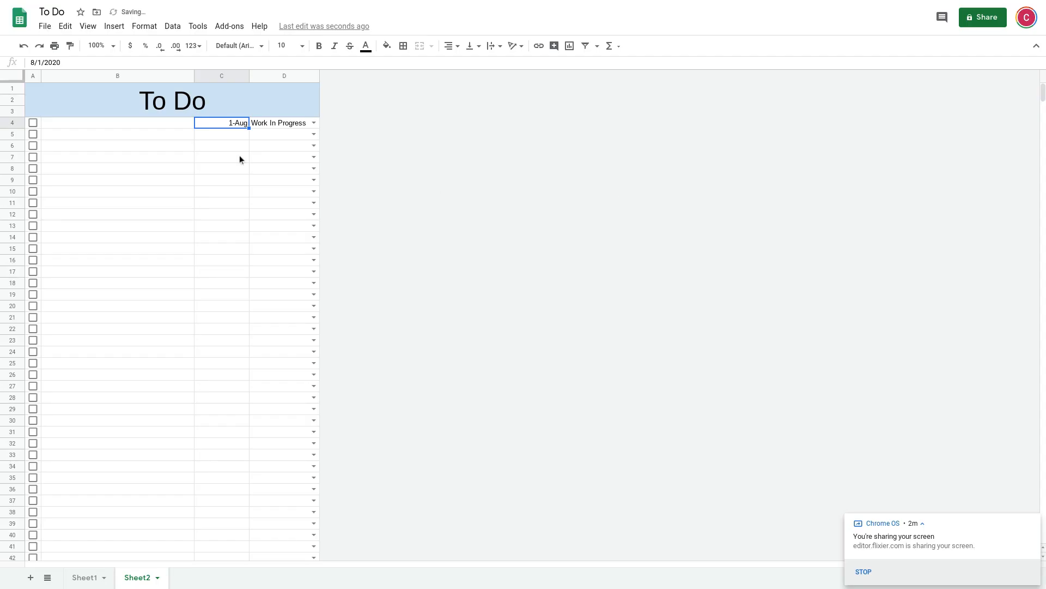
{"action": "double_click", "coordinate": [249, 74]}
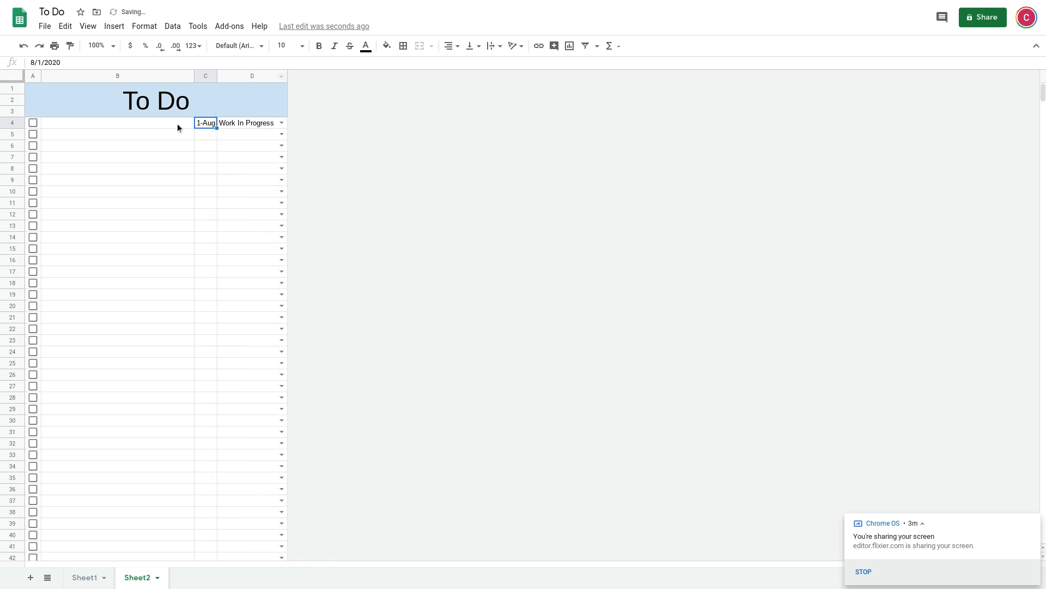
Enter "Mow the lawn" as the task in B4, and tick and clear its checkbox in A4
{"action": "left_click", "coordinate": [106, 125]}
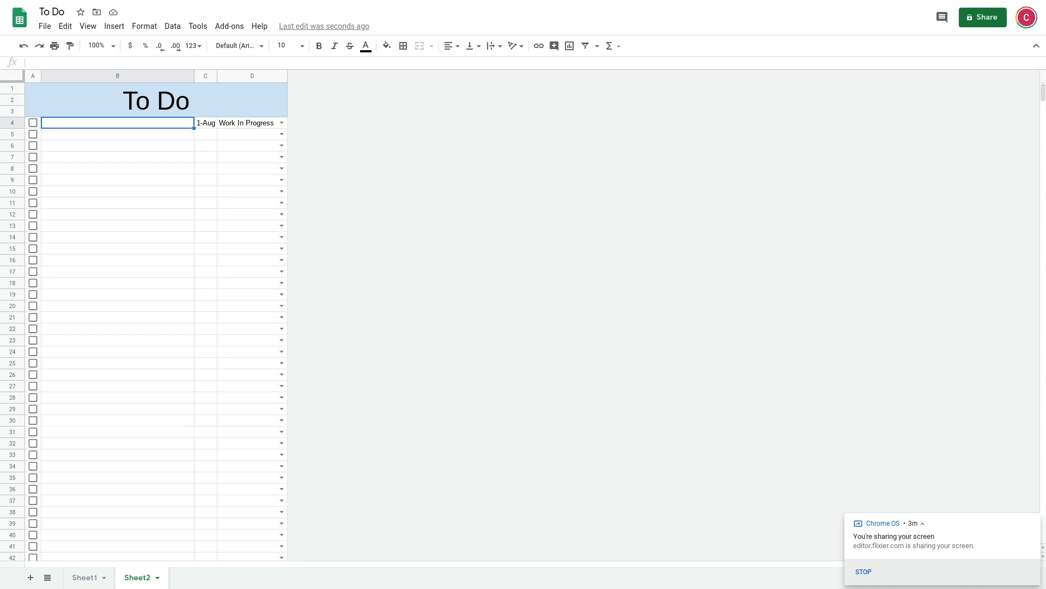
{"action": "type", "text": "Mowe "}
{"action": "type", "text": "e lawn"}
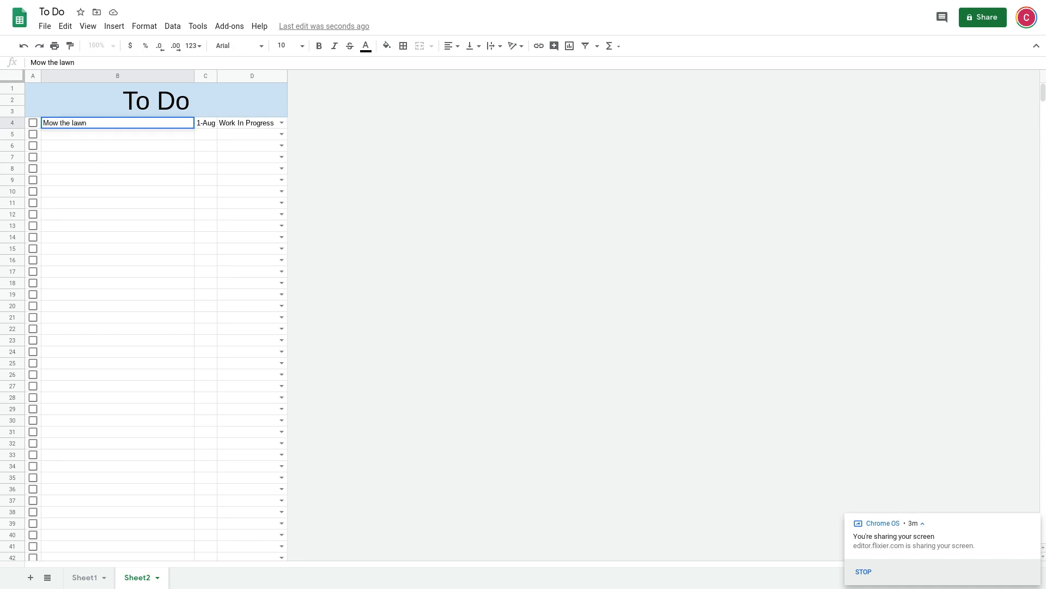
{"action": "left_click", "coordinate": [86, 136]}
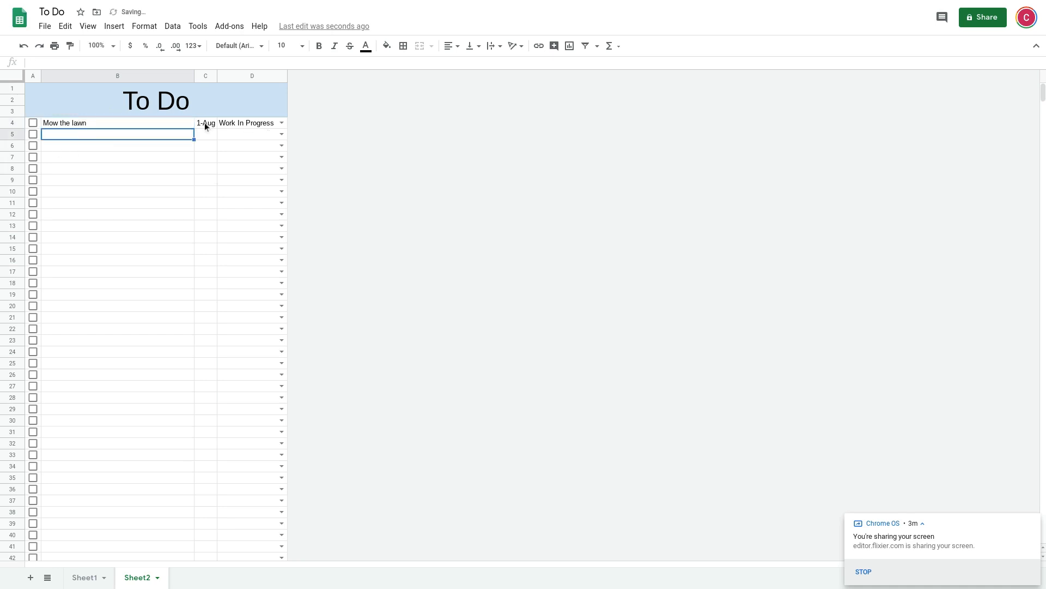
{"action": "left_click", "coordinate": [33, 123]}
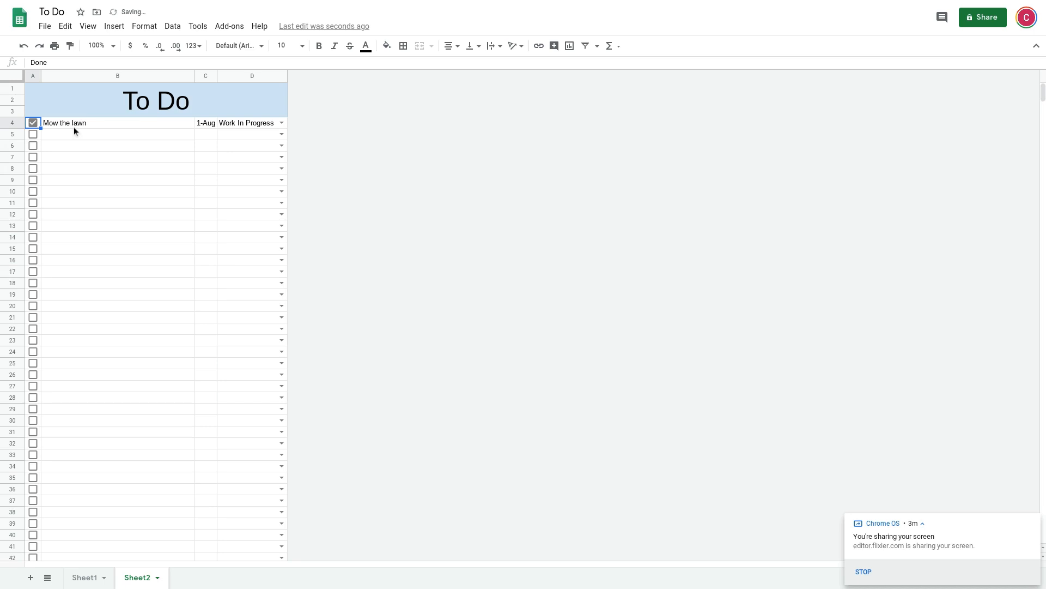
{"action": "left_click", "coordinate": [33, 125]}
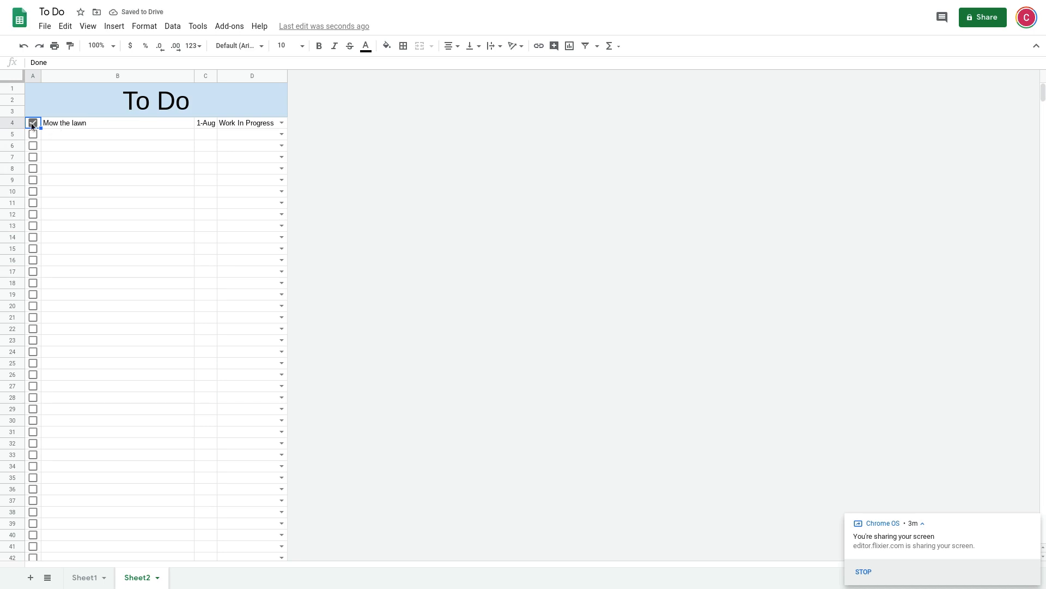
Create a conditional formatting rule starting from the task in B4 and extend its range to B4:D
{"action": "left_click", "coordinate": [95, 122]}
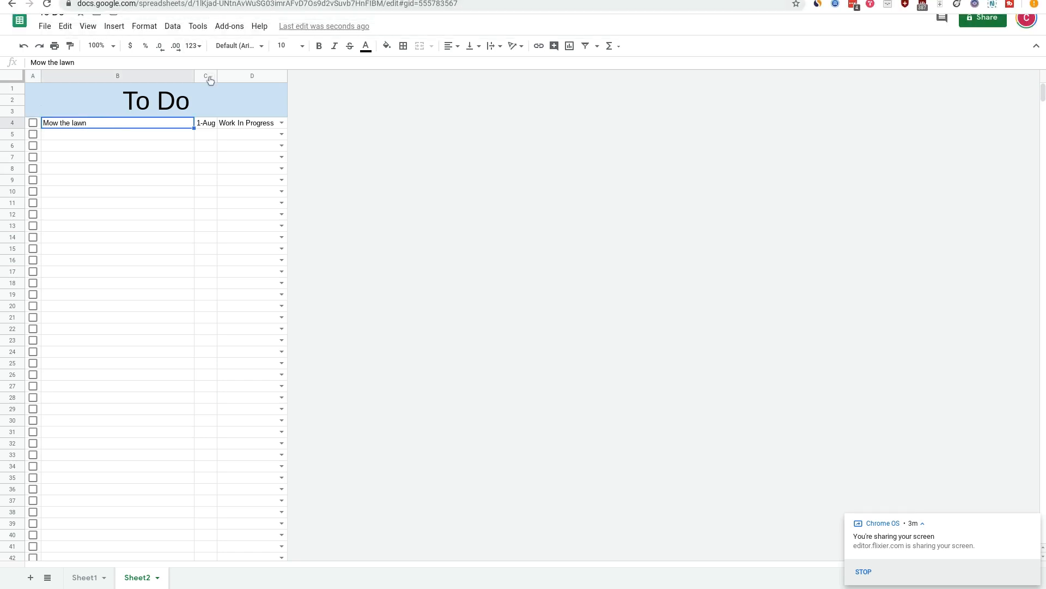
{"action": "left_click", "coordinate": [143, 27]}
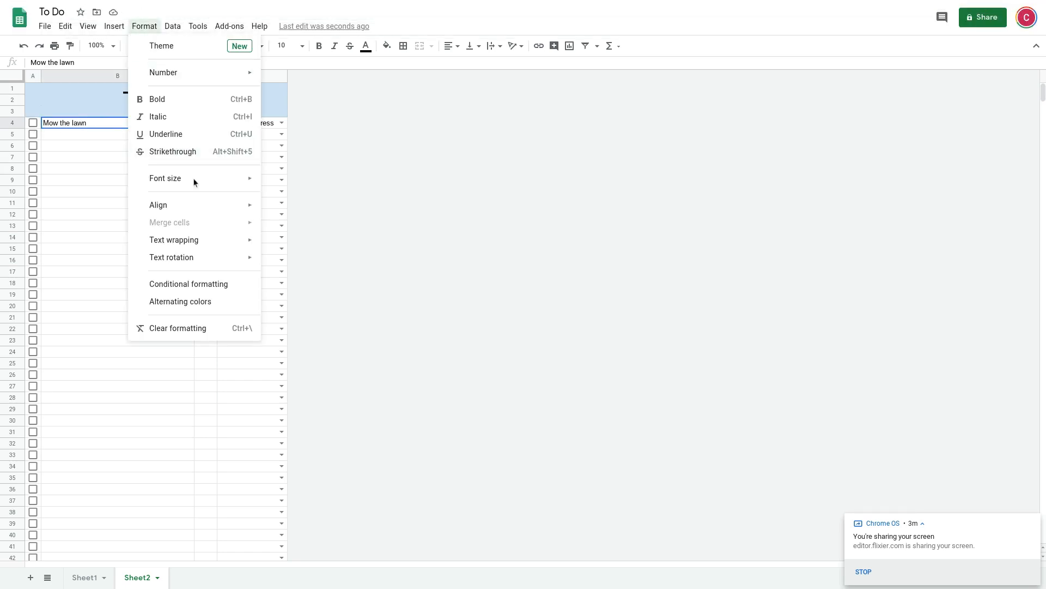
{"action": "left_click", "coordinate": [218, 284]}
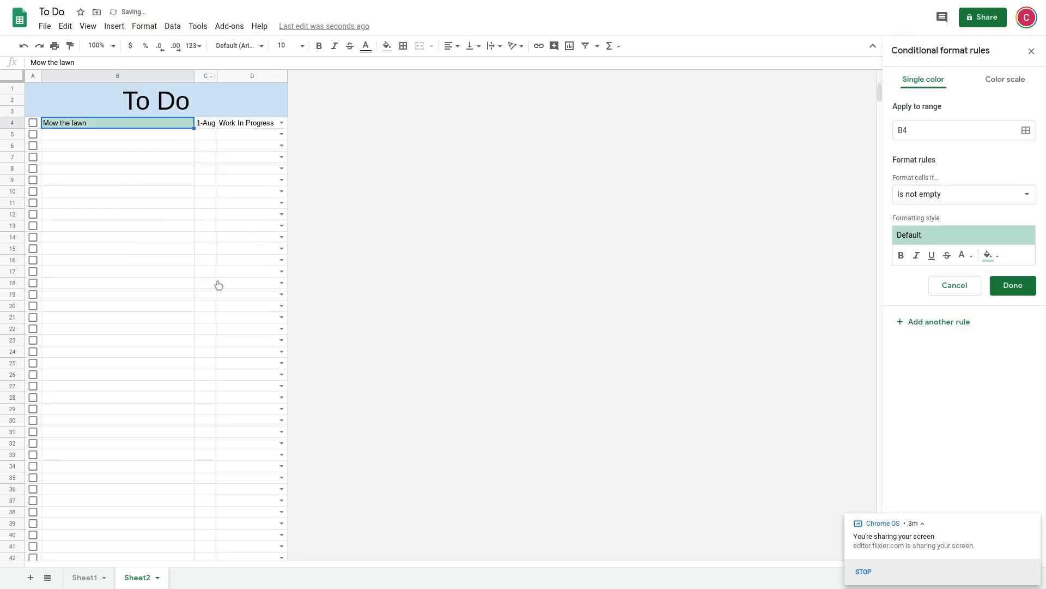
{"action": "left_click", "coordinate": [921, 129]}
{"action": "type", "text": ":"}
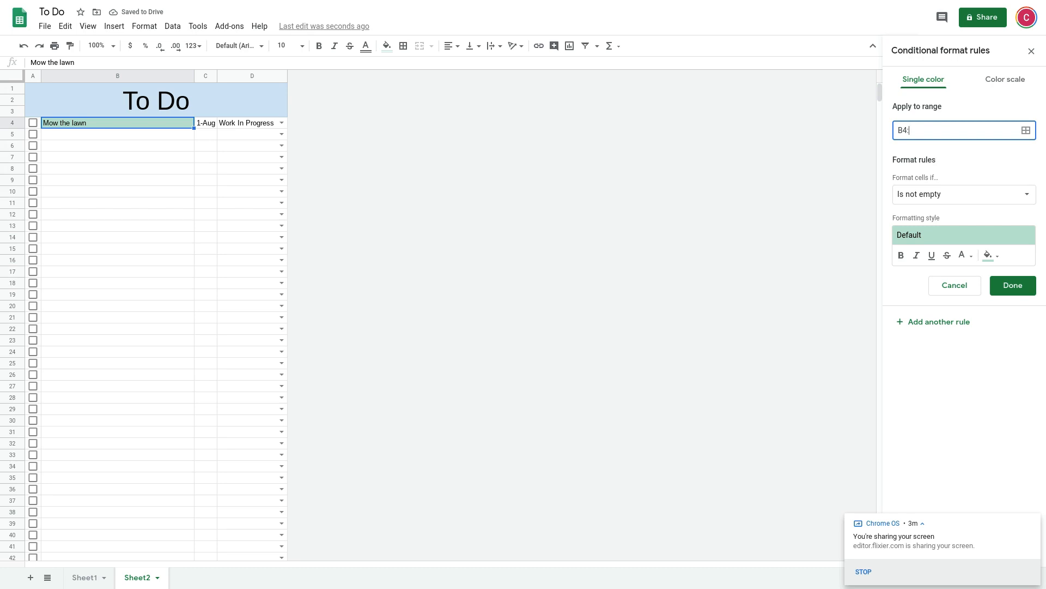
{"action": "type", "text": "D"}
Make the B4:D rule apply on the custom formula =EXACT(A4,"Done")
{"action": "left_click", "coordinate": [945, 198]}
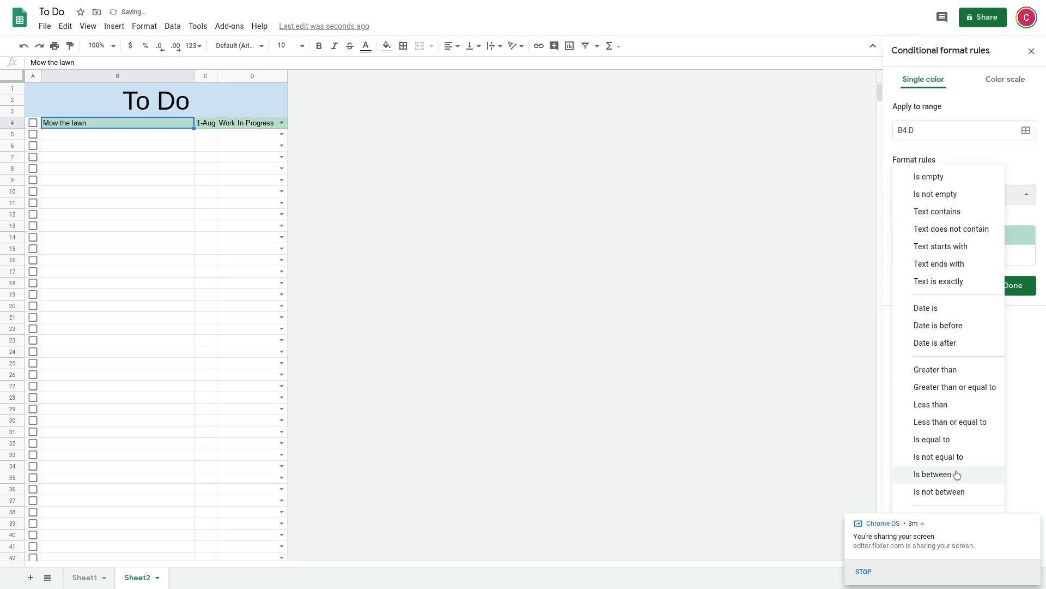
{"action": "left_click", "coordinate": [1036, 524]}
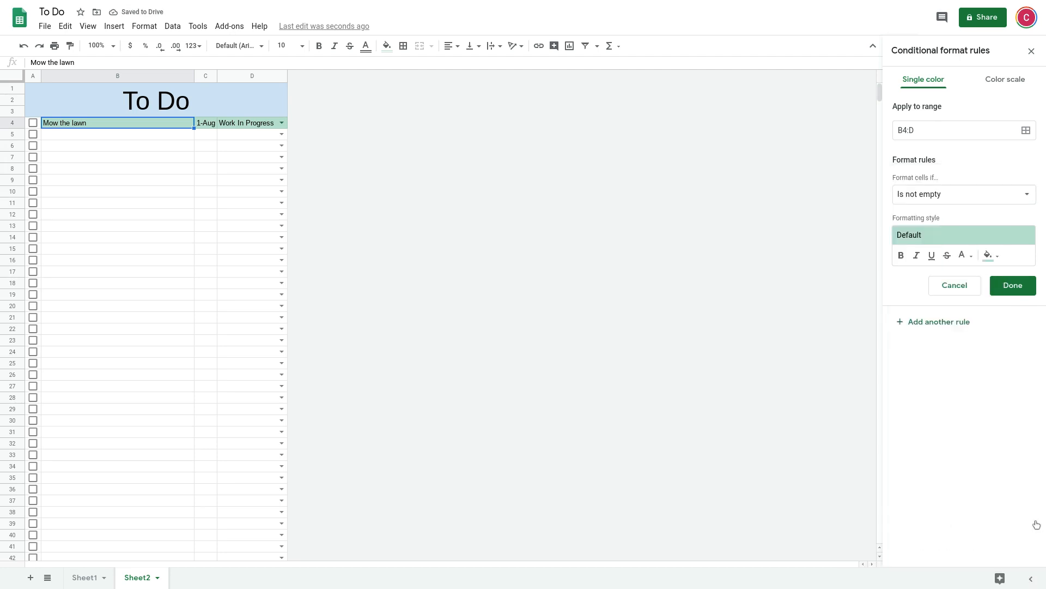
{"action": "left_click", "coordinate": [956, 195]}
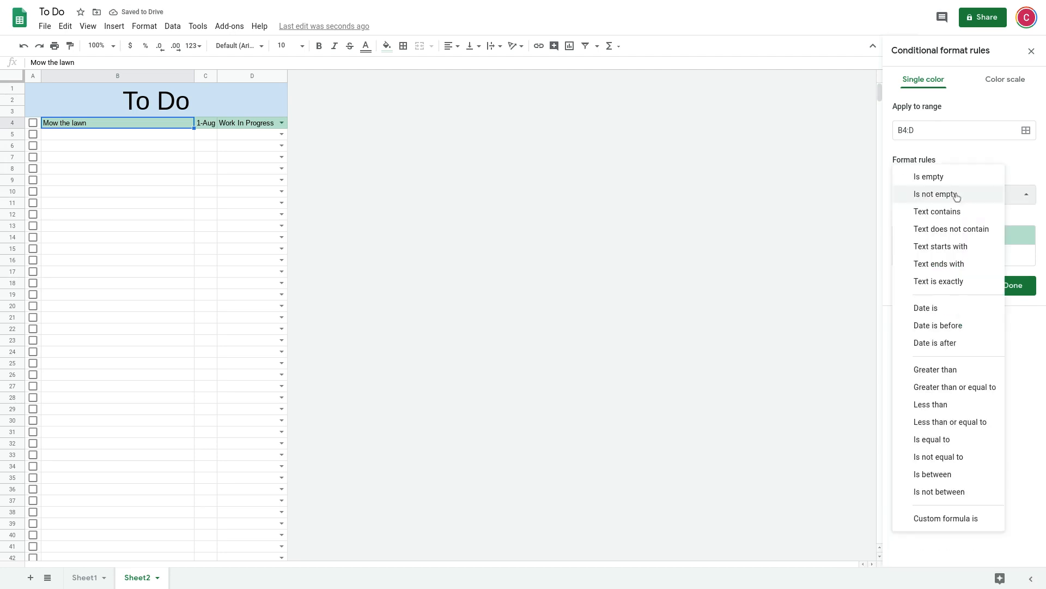
{"action": "left_click", "coordinate": [943, 519]}
{"action": "left_click", "coordinate": [941, 221]}
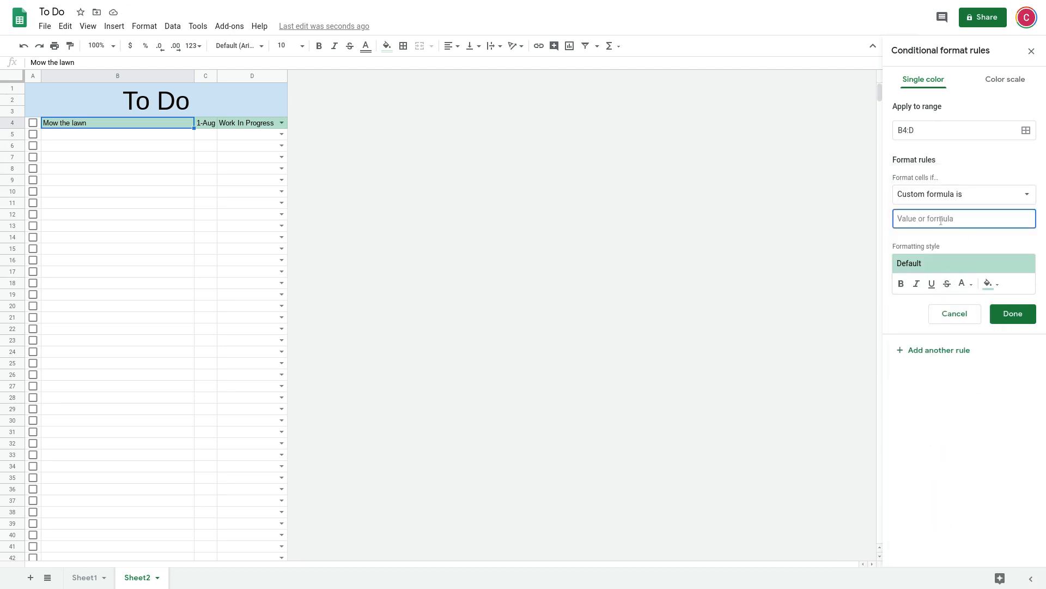
{"action": "type", "text": "=EXACT(A4,\"Done\")"}
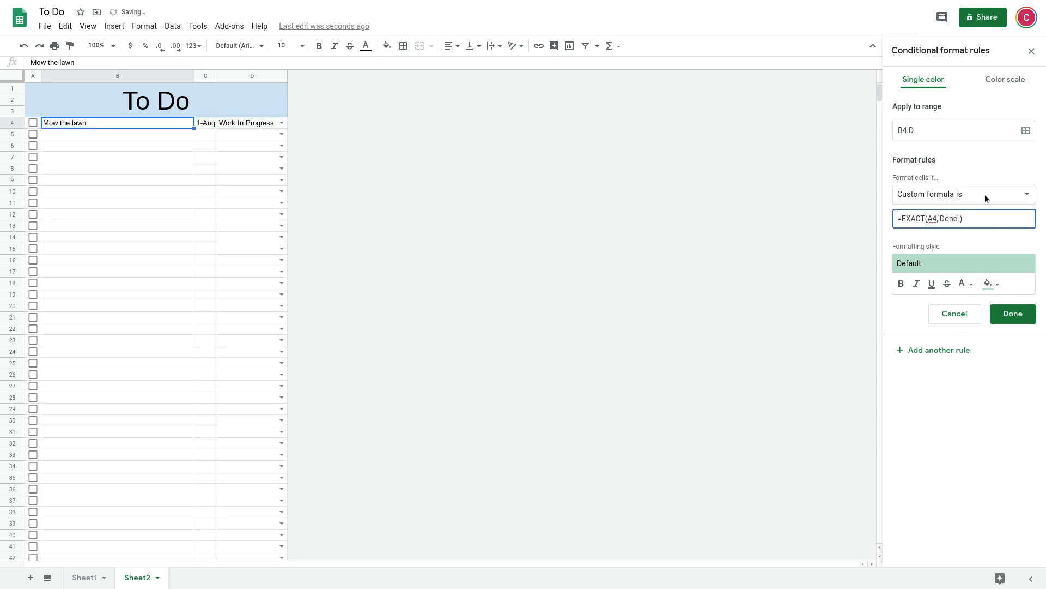
Give the B4:D rule a white fill and light gray strikethrough text, save it, and tick the checkbox in A4
{"action": "left_click", "coordinate": [987, 284]}
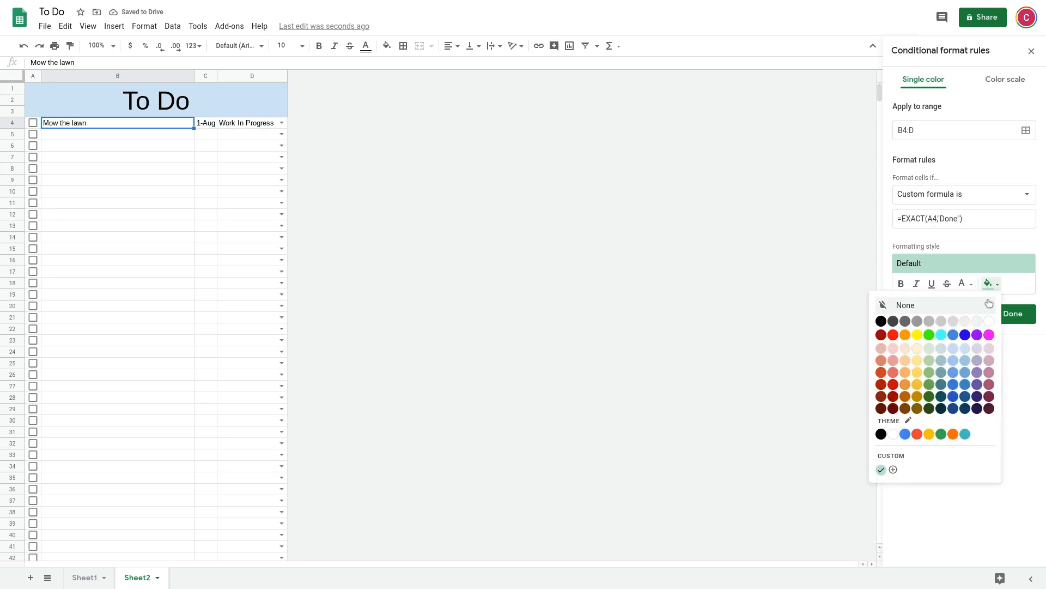
{"action": "left_click", "coordinate": [991, 325]}
{"action": "left_click", "coordinate": [965, 283]}
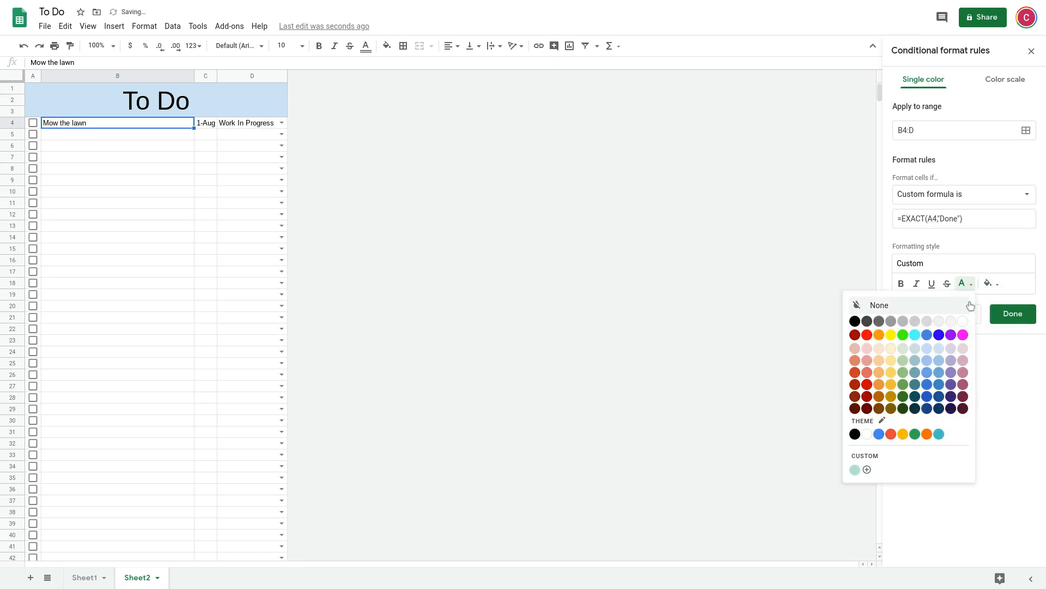
{"action": "left_click", "coordinate": [939, 322]}
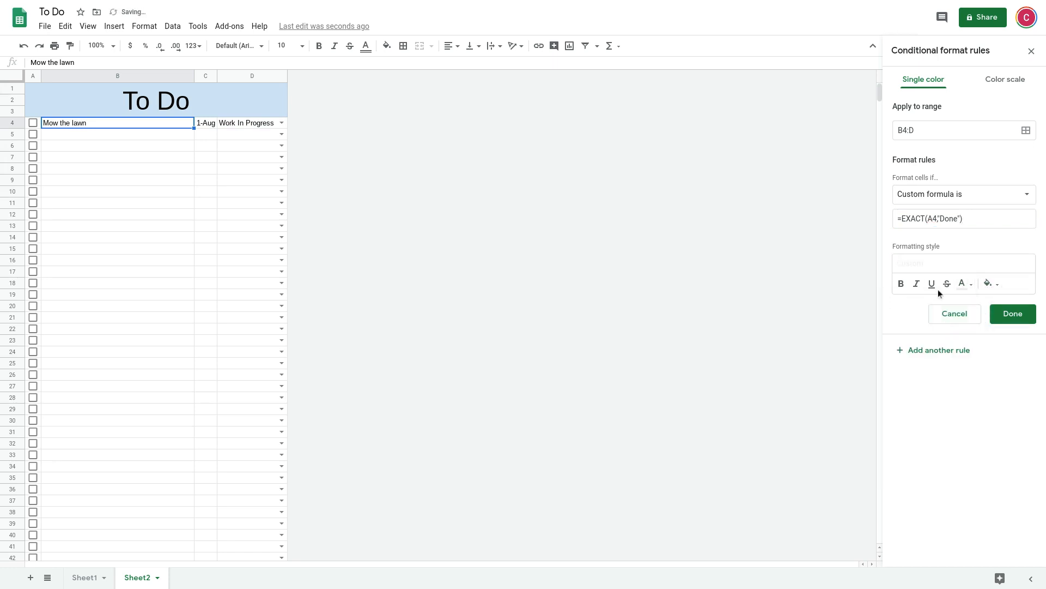
{"action": "left_click", "coordinate": [948, 284]}
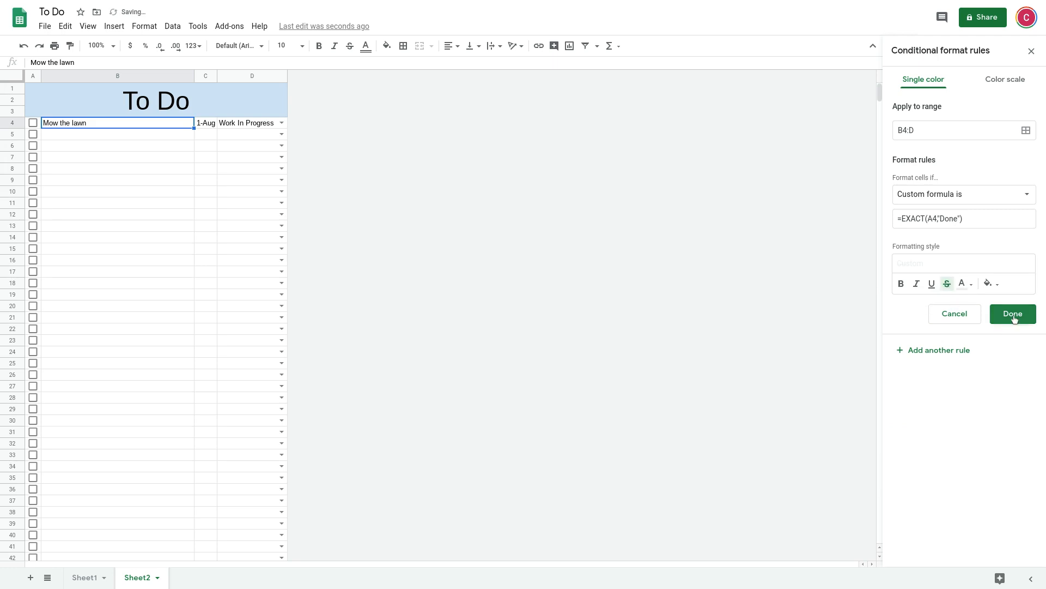
{"action": "left_click", "coordinate": [1014, 320]}
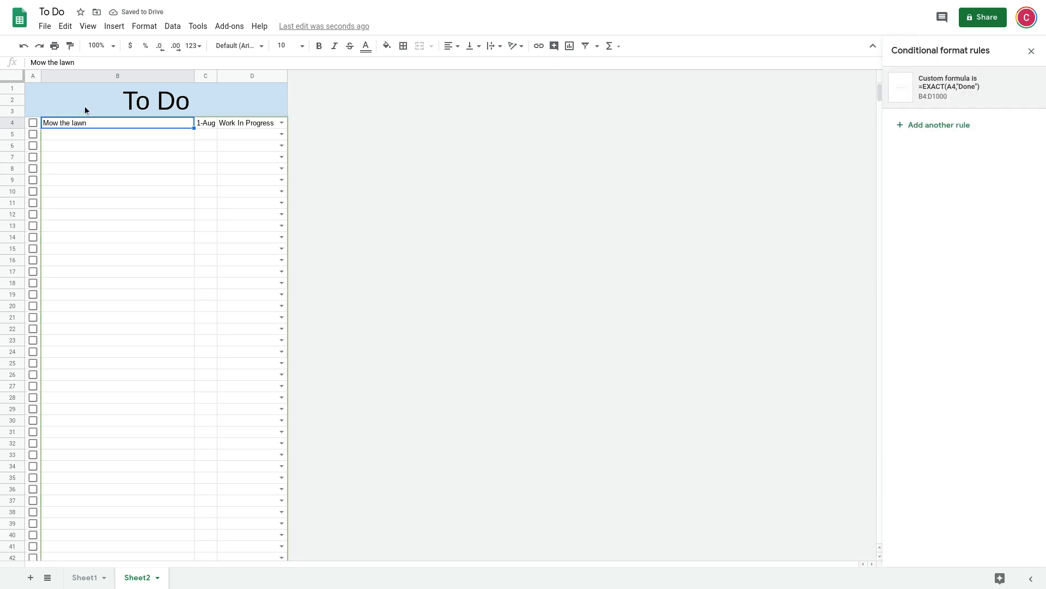
{"action": "left_click", "coordinate": [34, 123]}
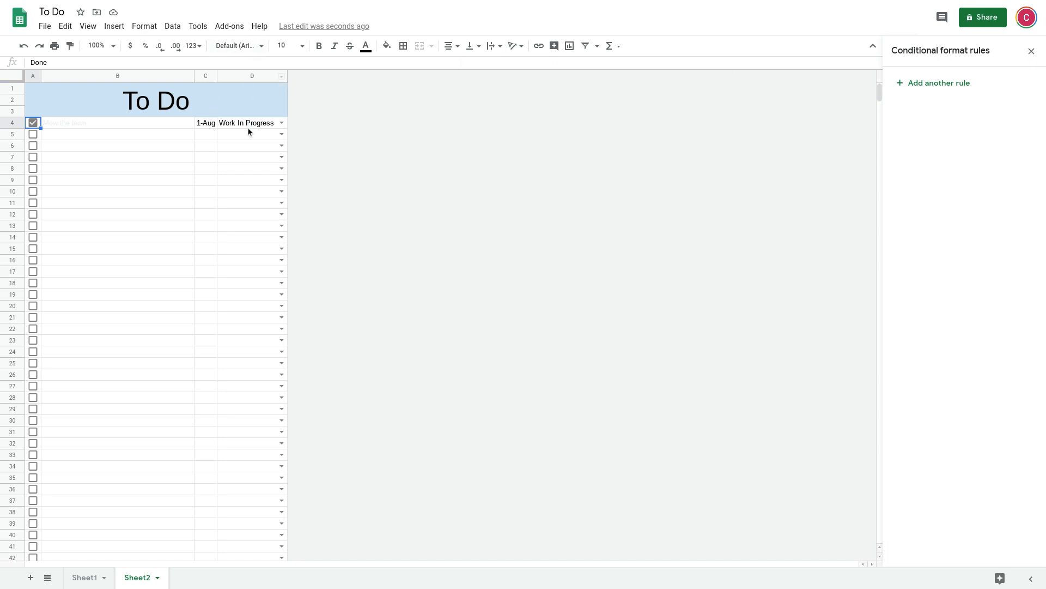
Add another conditional formatting rule and set its range to C4:C
{"action": "left_click", "coordinate": [934, 82]}
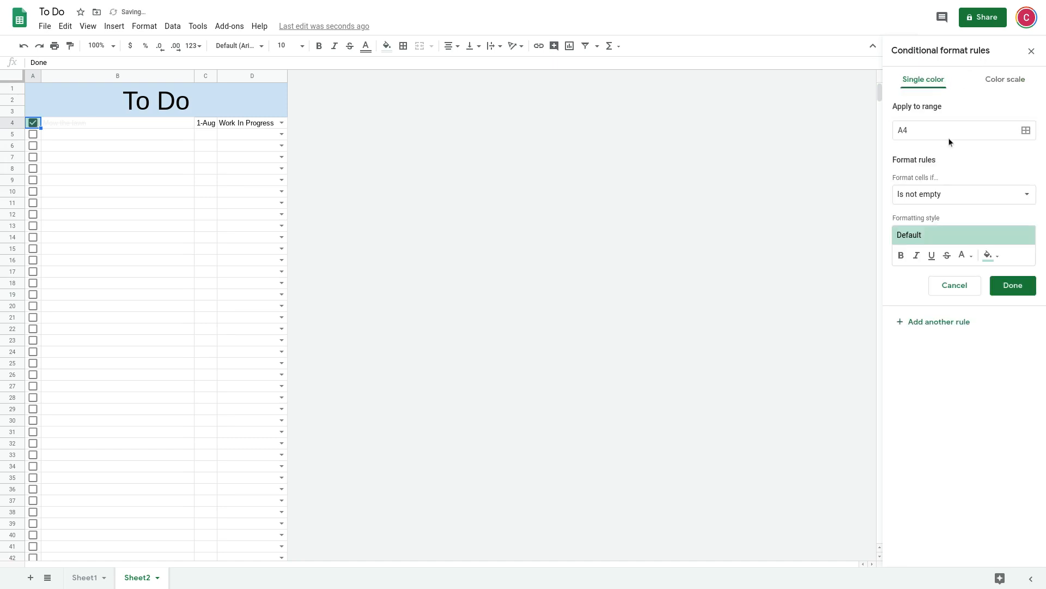
{"action": "left_click", "coordinate": [938, 128]}
{"action": "key", "text": "BackSpace"}
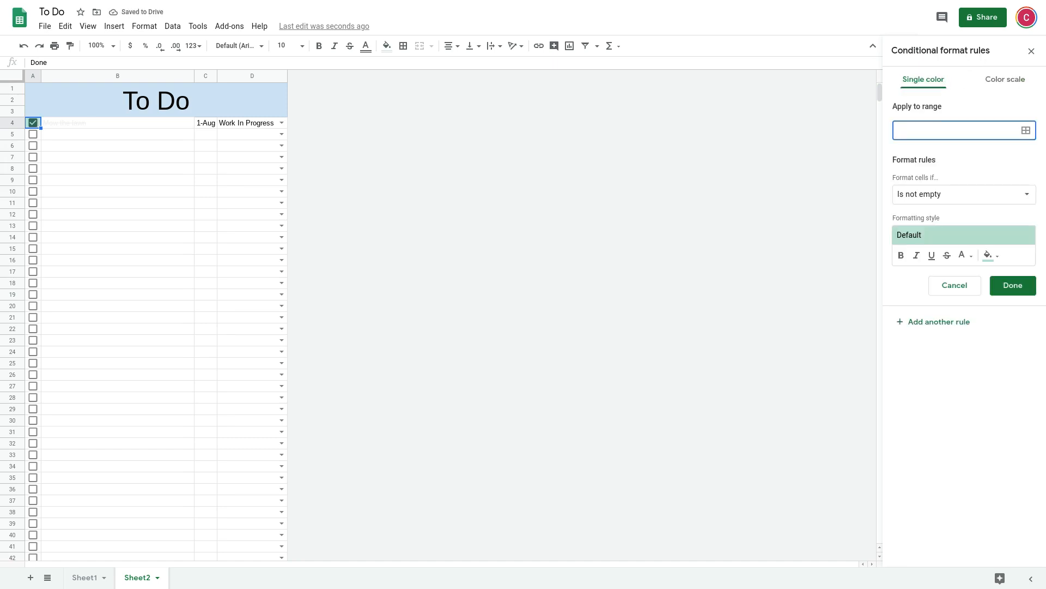
{"action": "type", "text": "C"}
{"action": "type", "text": "4"}
{"action": "type", "text": "LC"}
{"action": "key", "text": "BackSpace"}
{"action": "key", "text": "BackSpace"}
{"action": "type", "text": ":C"}
Set the C4:C rule's condition to the custom formula =EXACT(A4,"Done")
{"action": "left_click", "coordinate": [959, 194]}
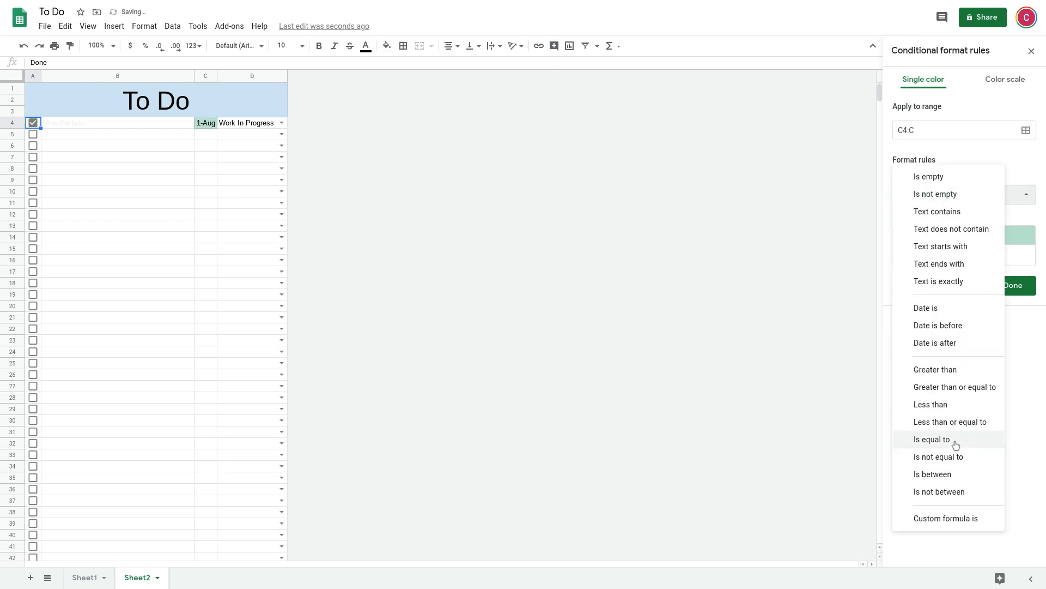
{"action": "left_click", "coordinate": [951, 525]}
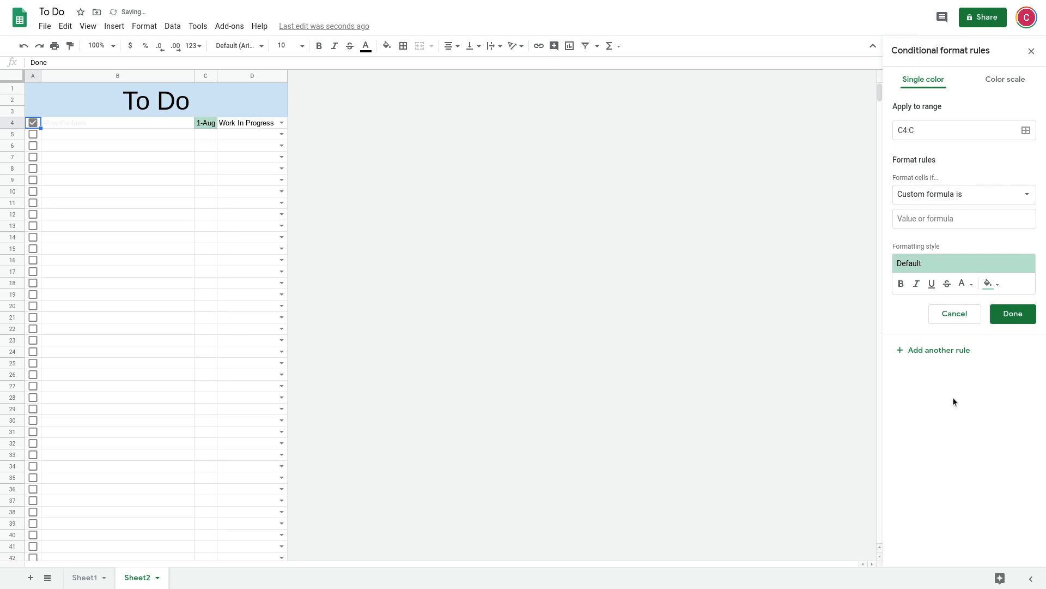
{"action": "left_click", "coordinate": [936, 218]}
{"action": "type", "text": "=EXAC"}
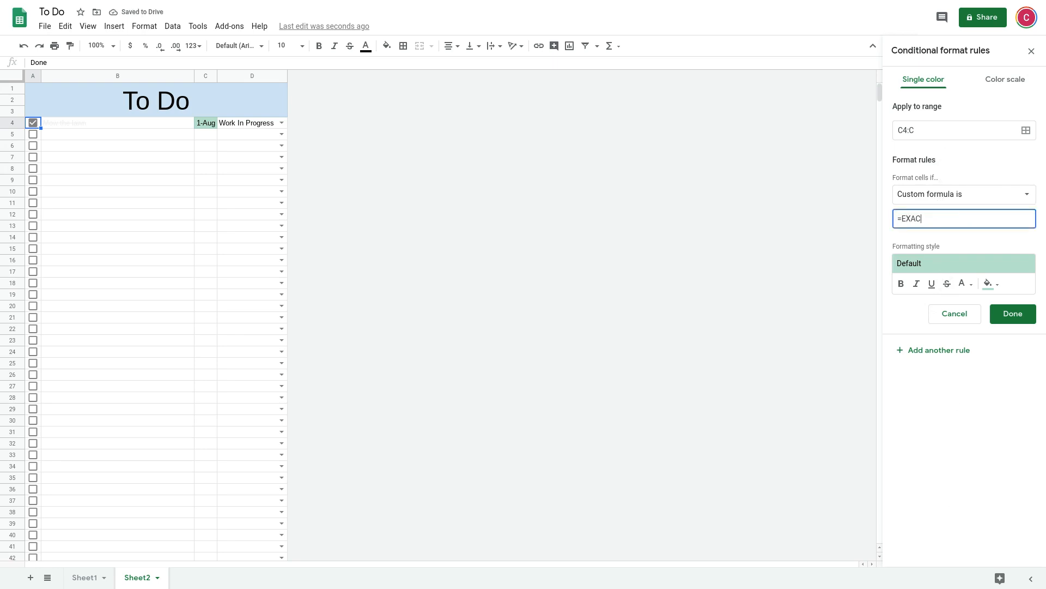
{"action": "type", "text": "T(A4,\"Done\")"}
Style the C4:C rule with a white fill and light gray strikethrough text, save it, and close the conditional formatting rules
{"action": "left_click", "coordinate": [988, 284]}
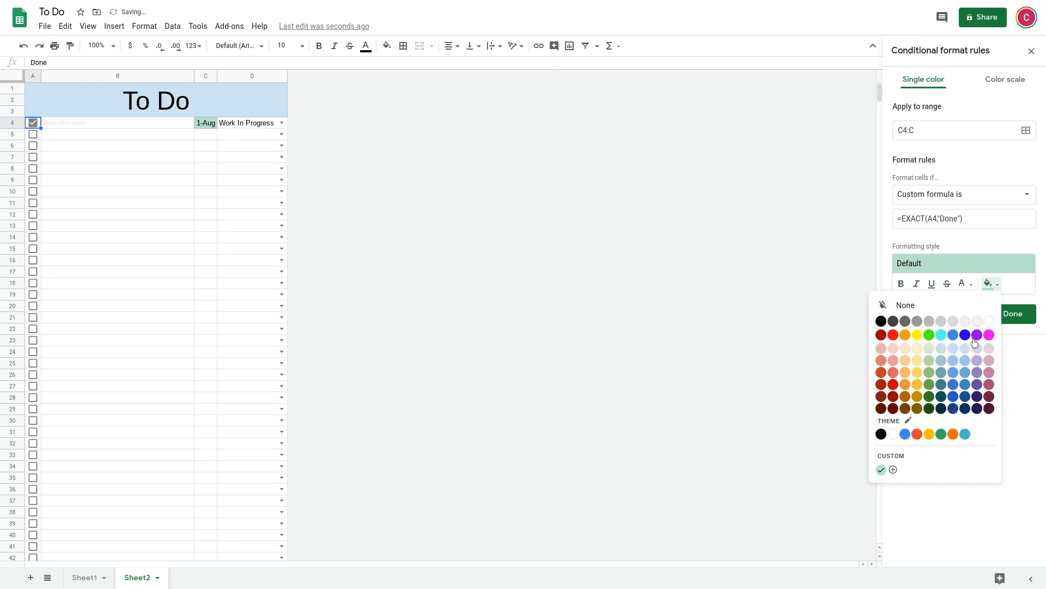
{"action": "left_click", "coordinate": [989, 323]}
{"action": "left_click", "coordinate": [964, 283]}
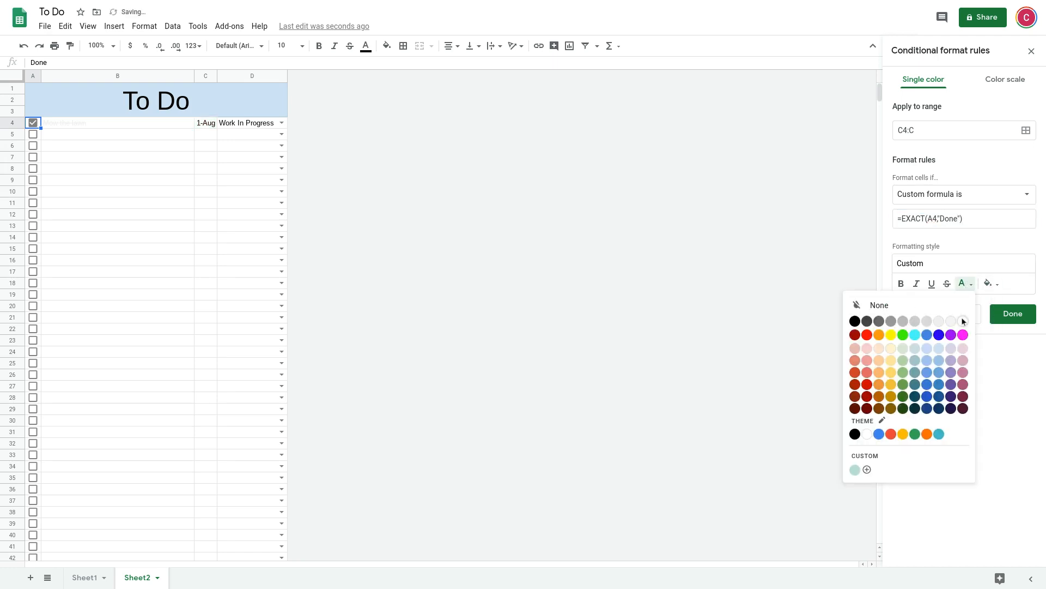
{"action": "left_click", "coordinate": [940, 322]}
{"action": "left_click", "coordinate": [947, 283]}
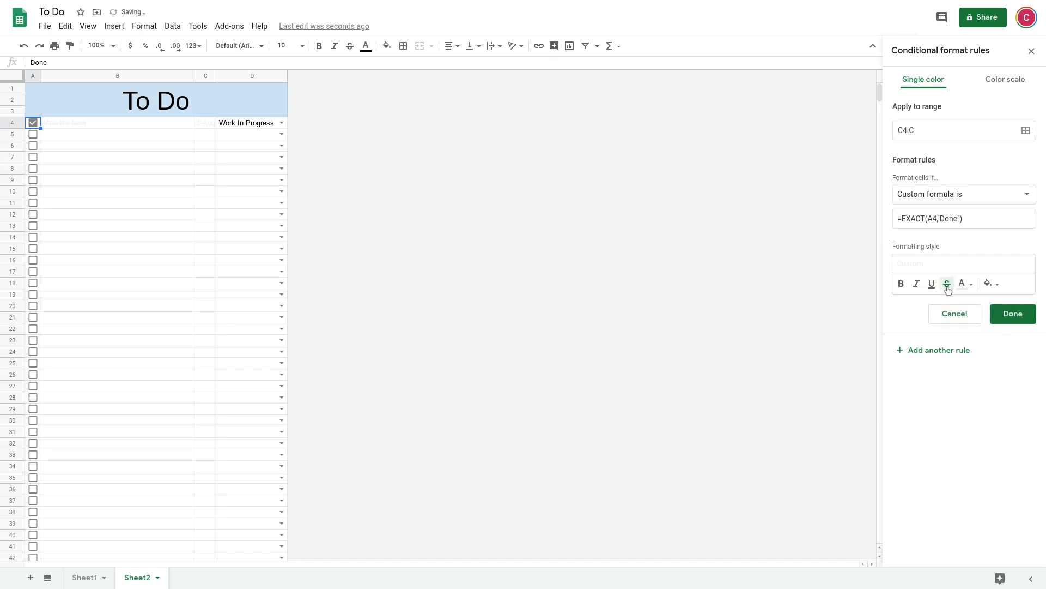
{"action": "left_click", "coordinate": [1013, 314]}
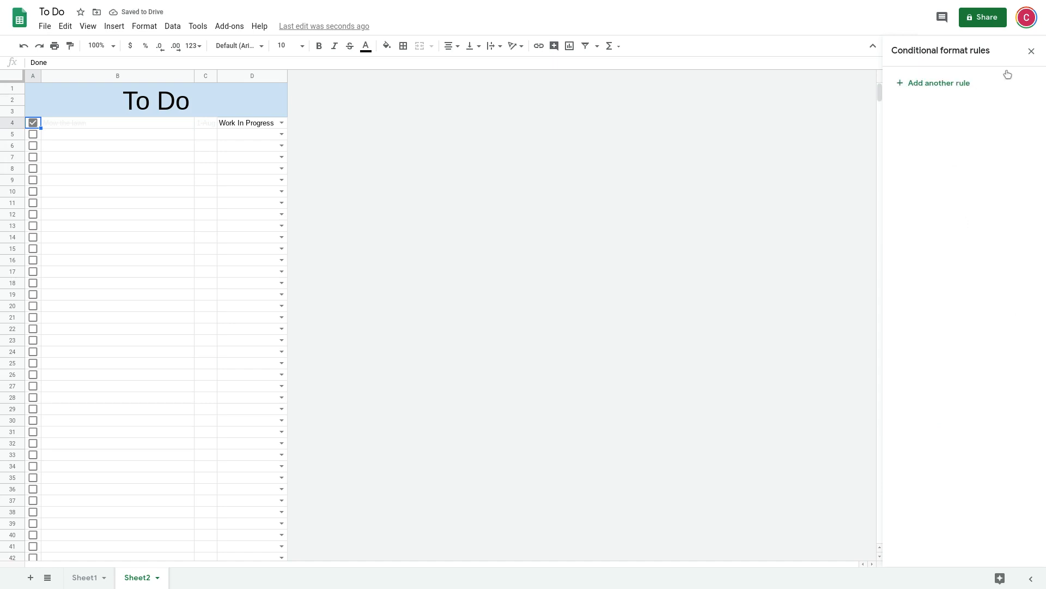
{"action": "left_click", "coordinate": [1031, 53]}
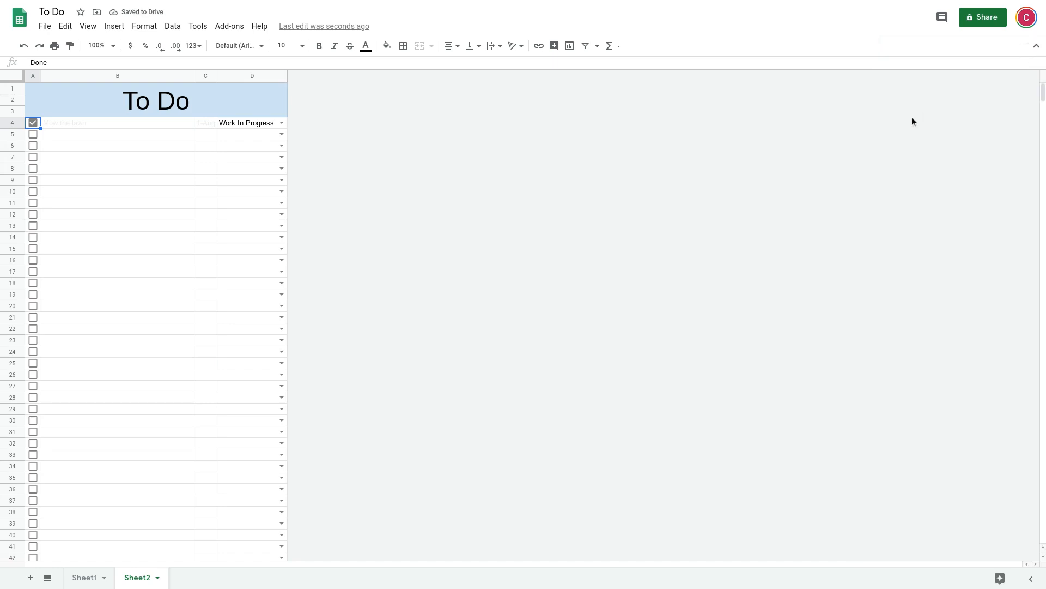